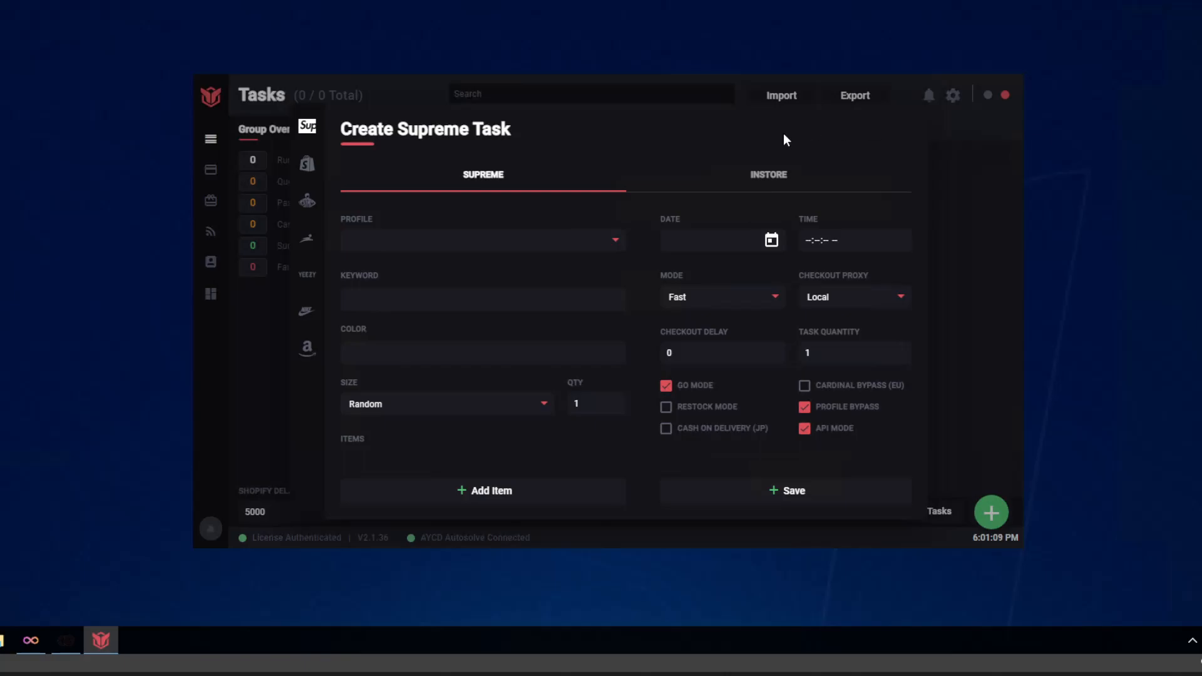
Review the task creation forms for Shopify, Footsite, Finishline, Yeezy Supply, Nike, Amazon and Supreme without saving a task
{"action": "left_click", "coordinate": [311, 170]}
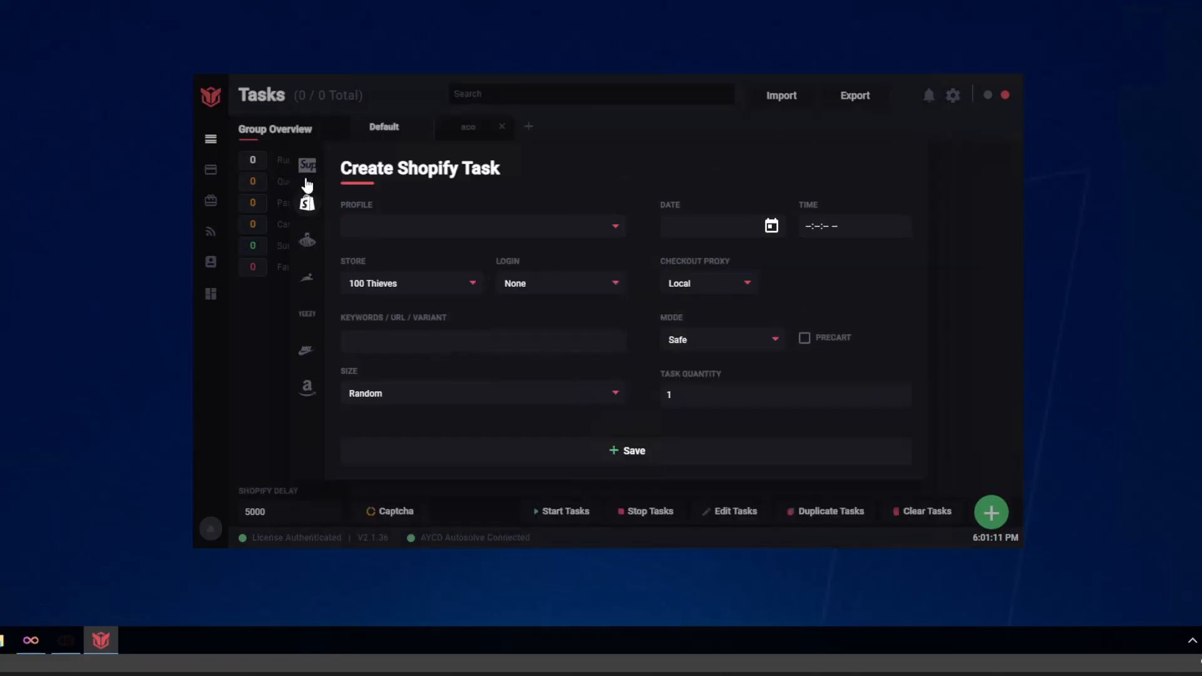
{"action": "left_click", "coordinate": [310, 243]}
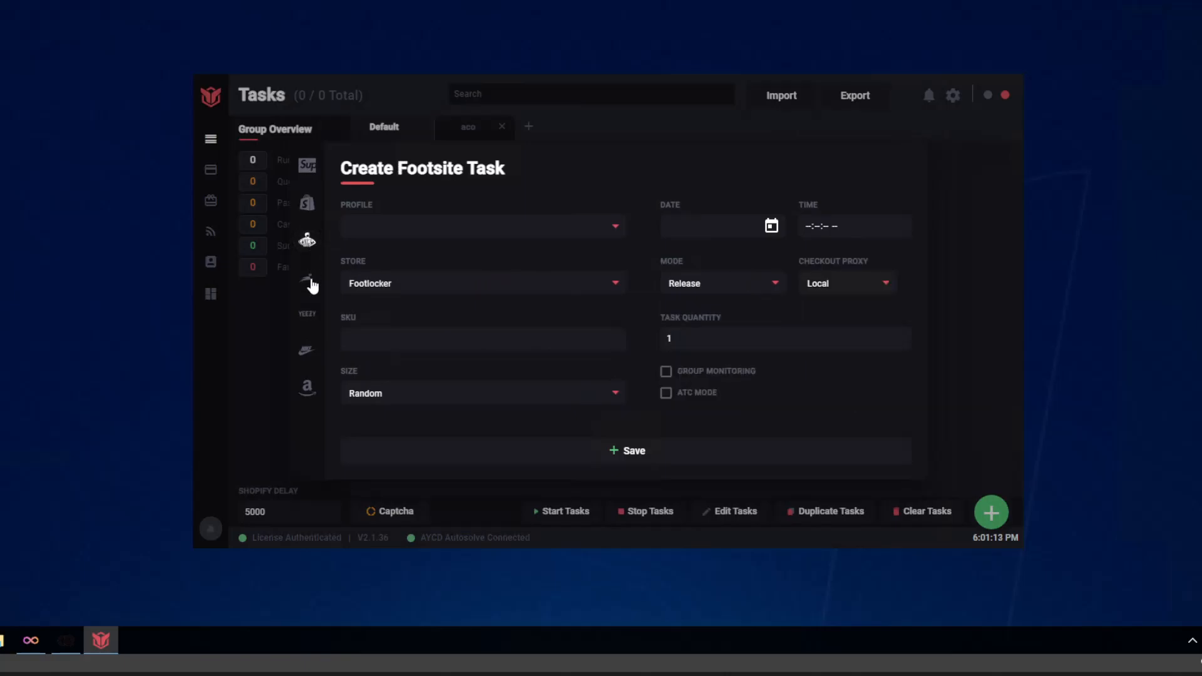
{"action": "left_click", "coordinate": [309, 279]}
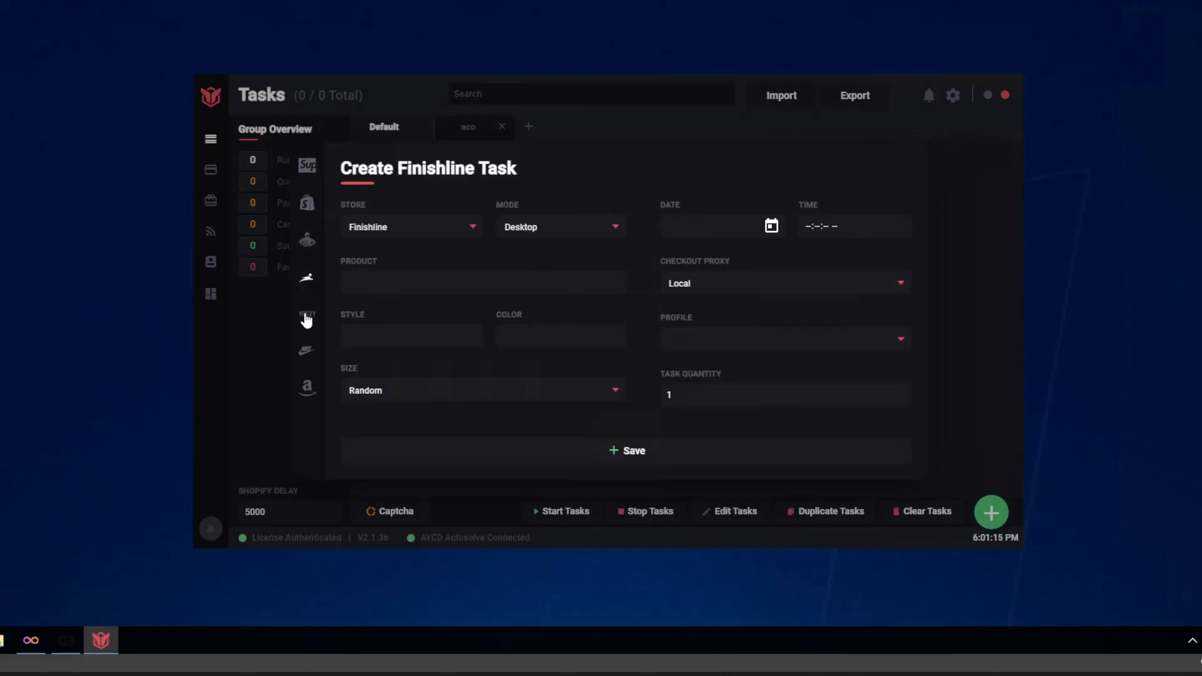
{"action": "left_click", "coordinate": [306, 315]}
{"action": "left_click", "coordinate": [309, 383]}
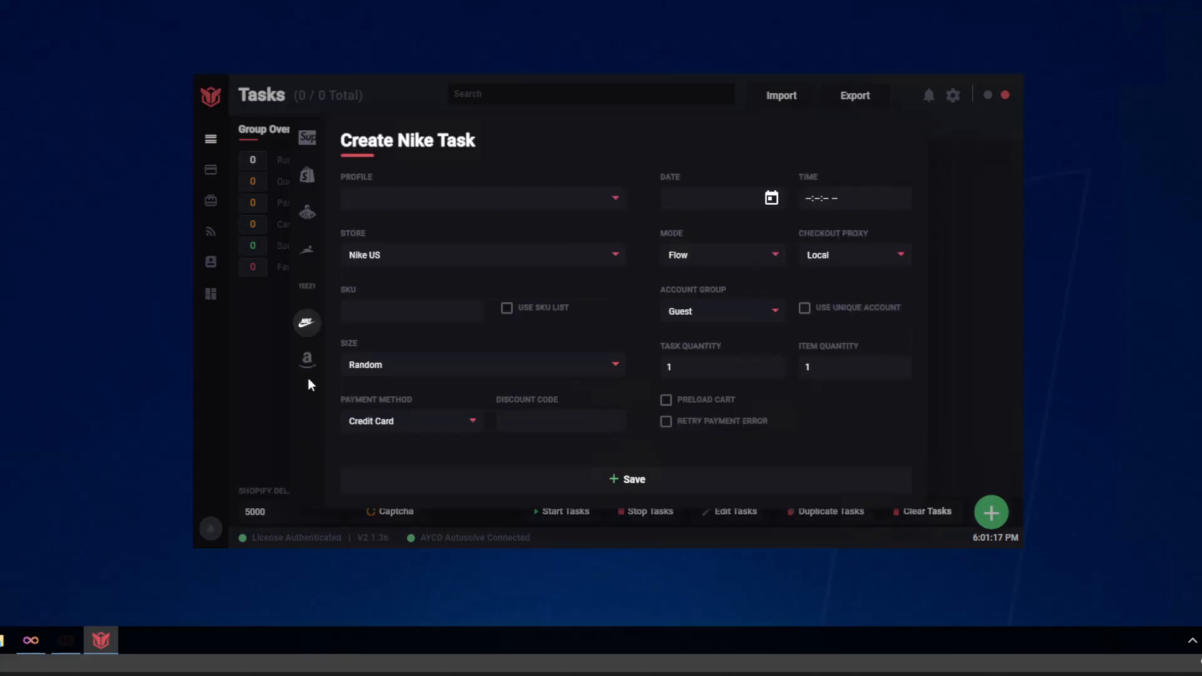
{"action": "left_click", "coordinate": [306, 369]}
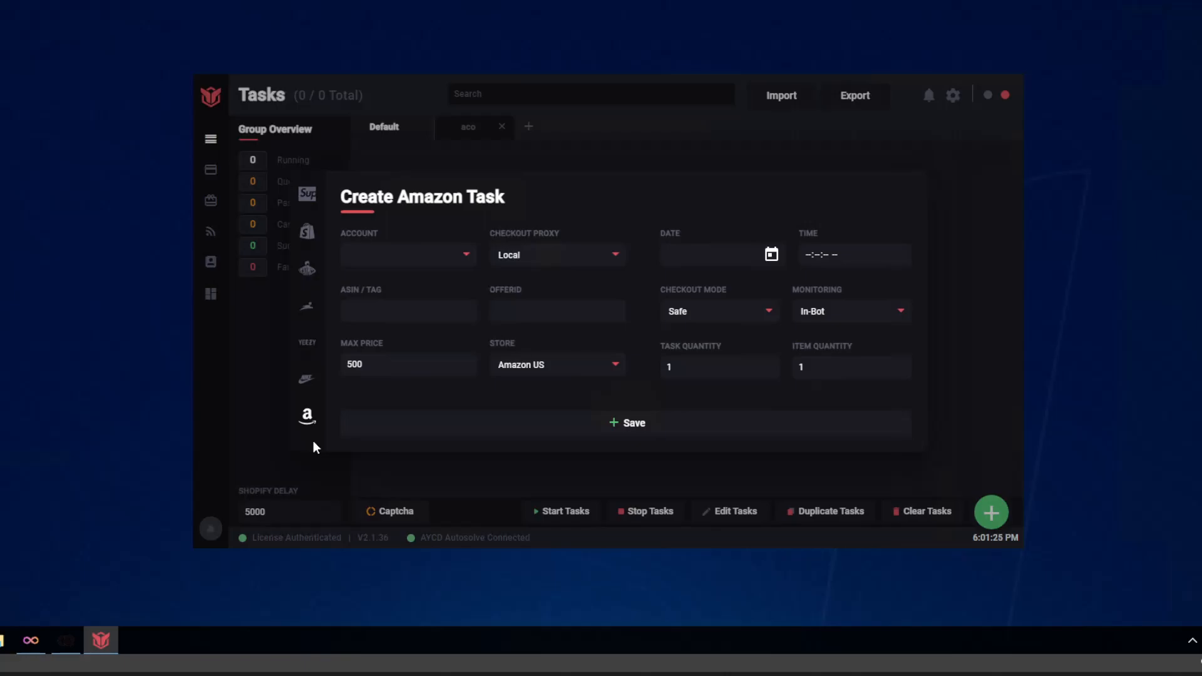
{"action": "left_click", "coordinate": [307, 348]}
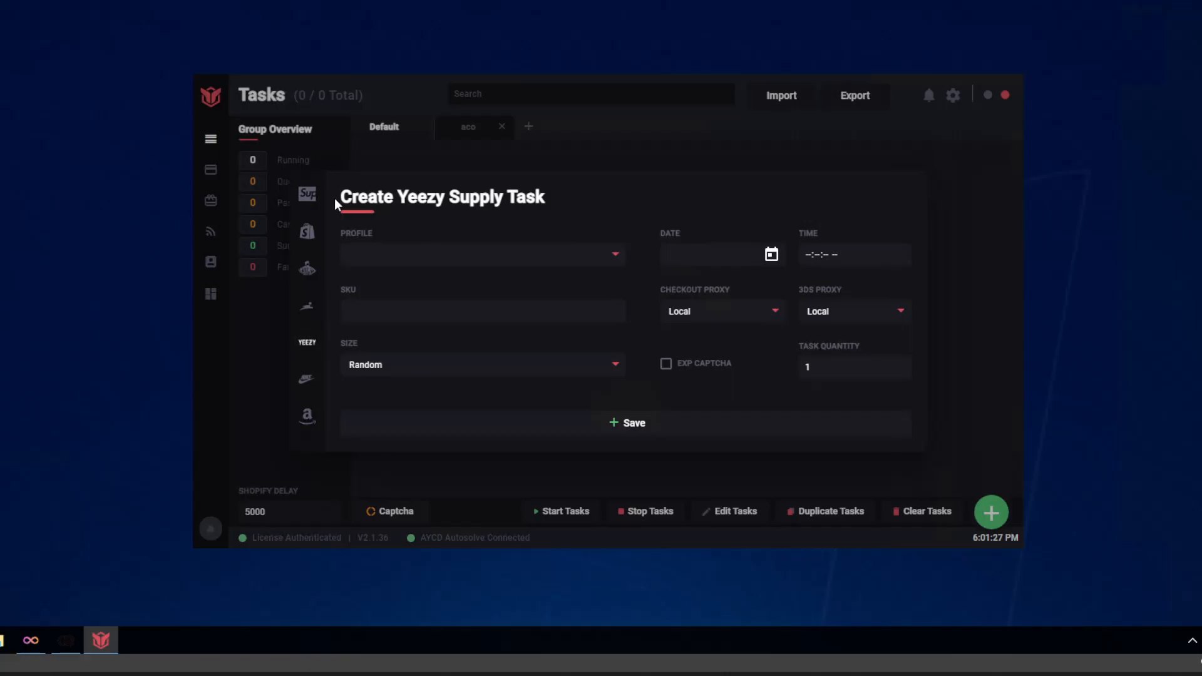
{"action": "left_click", "coordinate": [308, 195]}
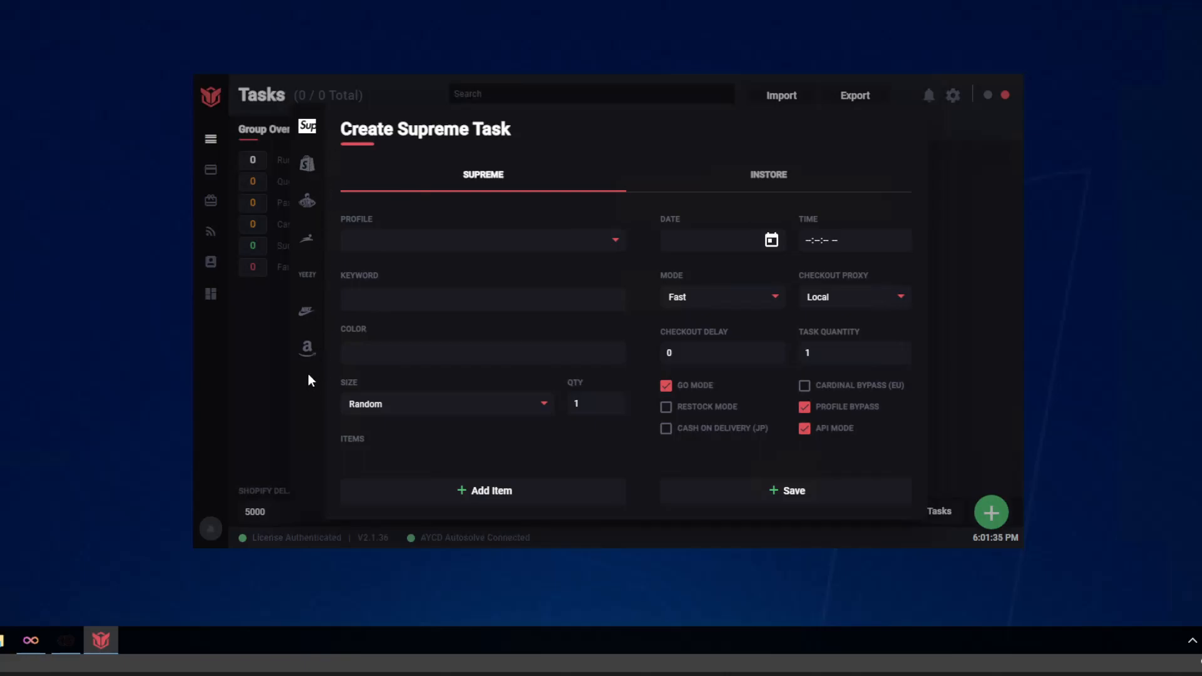
{"action": "left_click", "coordinate": [251, 387]}
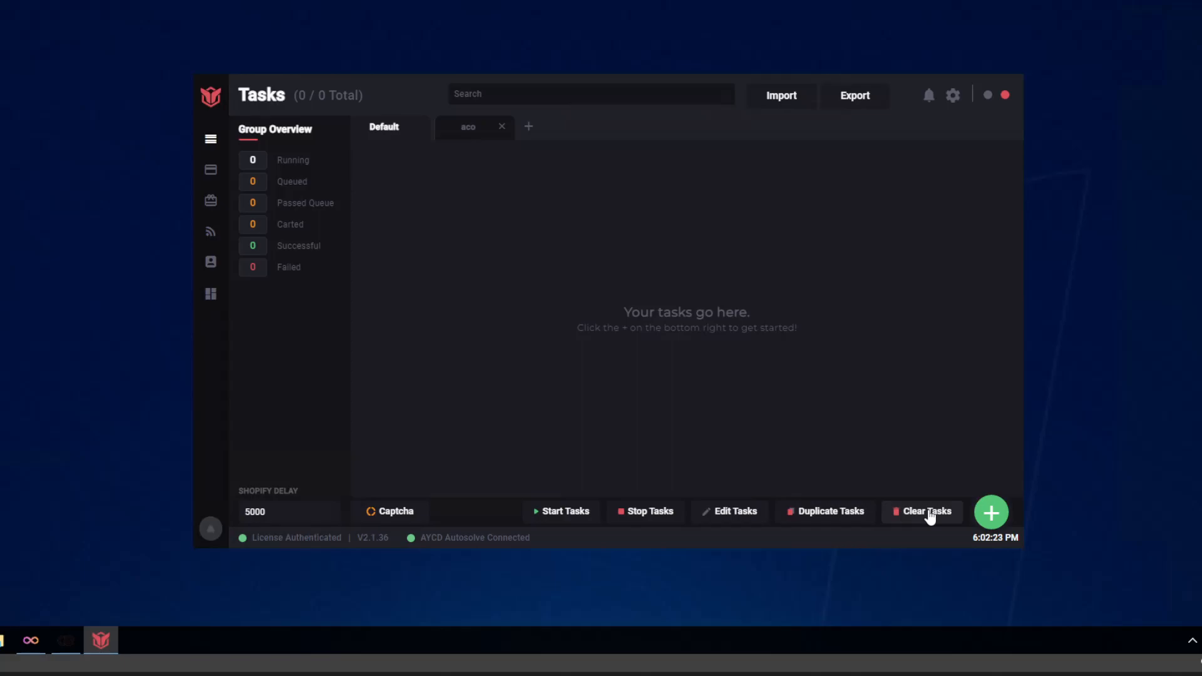
{"action": "left_click", "coordinate": [991, 514]}
{"action": "left_click", "coordinate": [986, 449]}
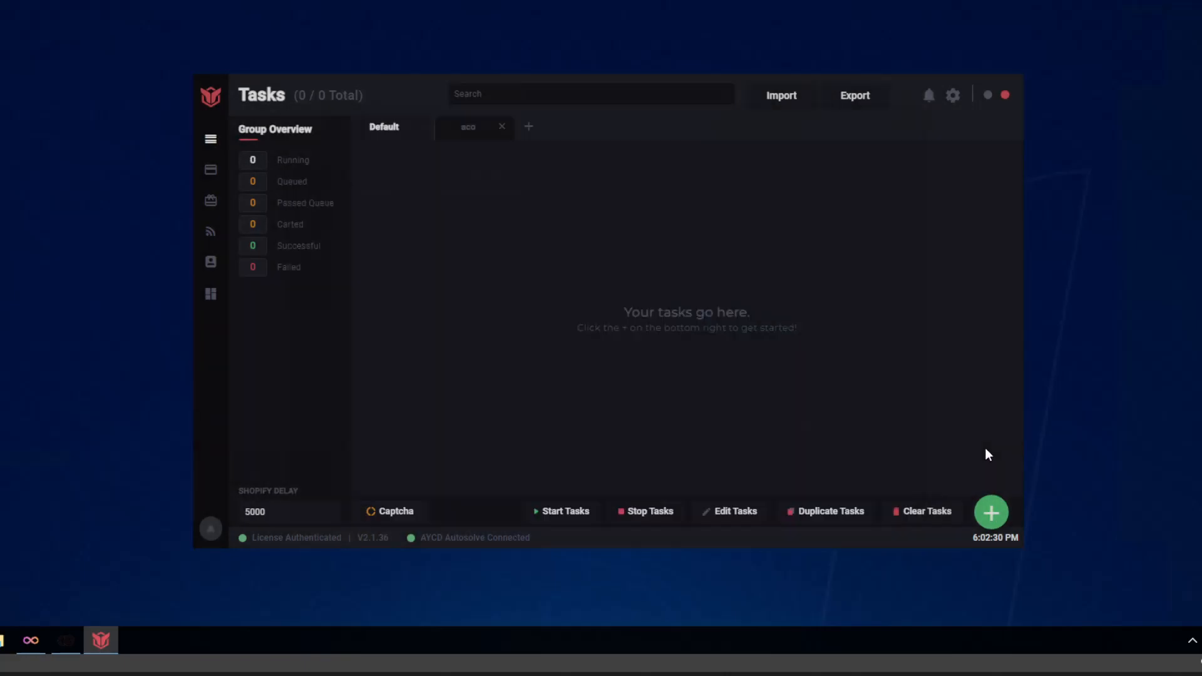
Review the dashboard's recent checkouts and the stores available for adding logins
{"action": "left_click", "coordinate": [211, 294]}
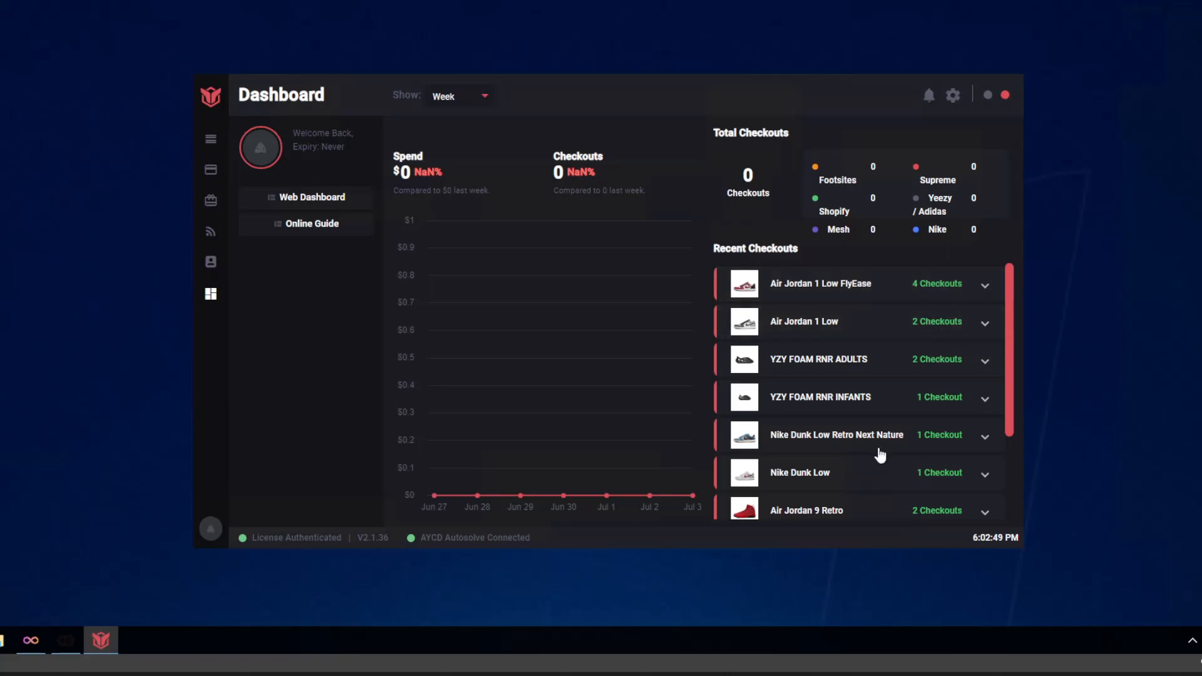
{"action": "scroll", "coordinate": [939, 403], "scroll_direction": "down", "scroll_amount": 2}
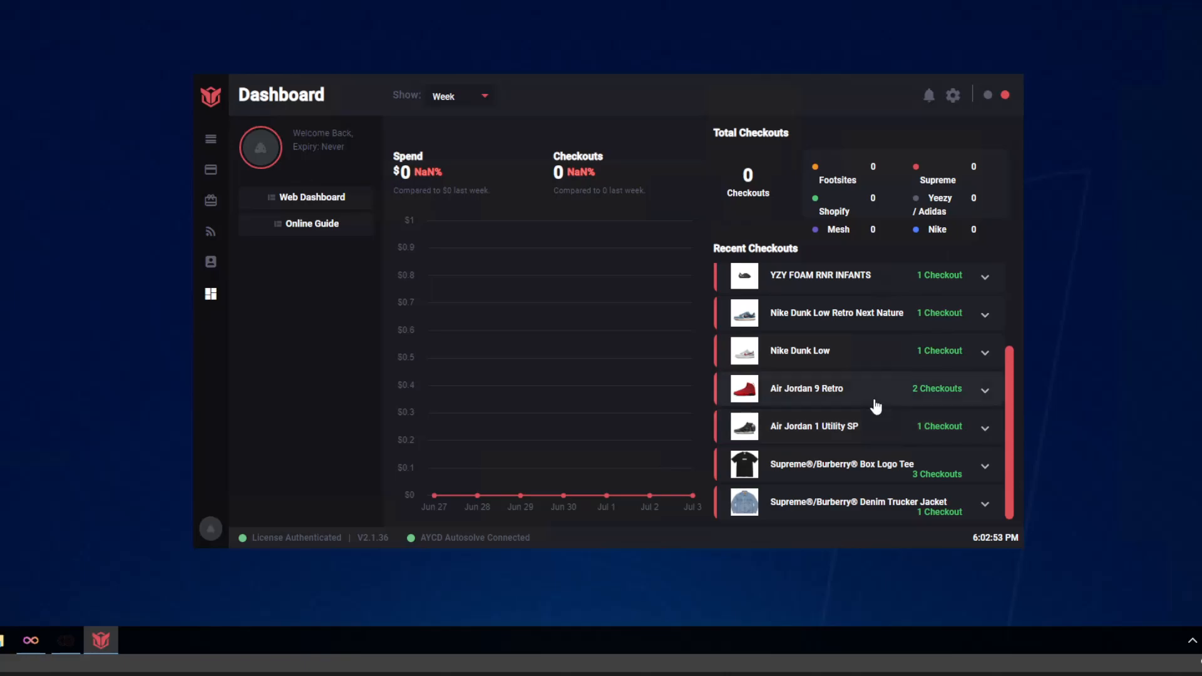
{"action": "left_click", "coordinate": [211, 263]}
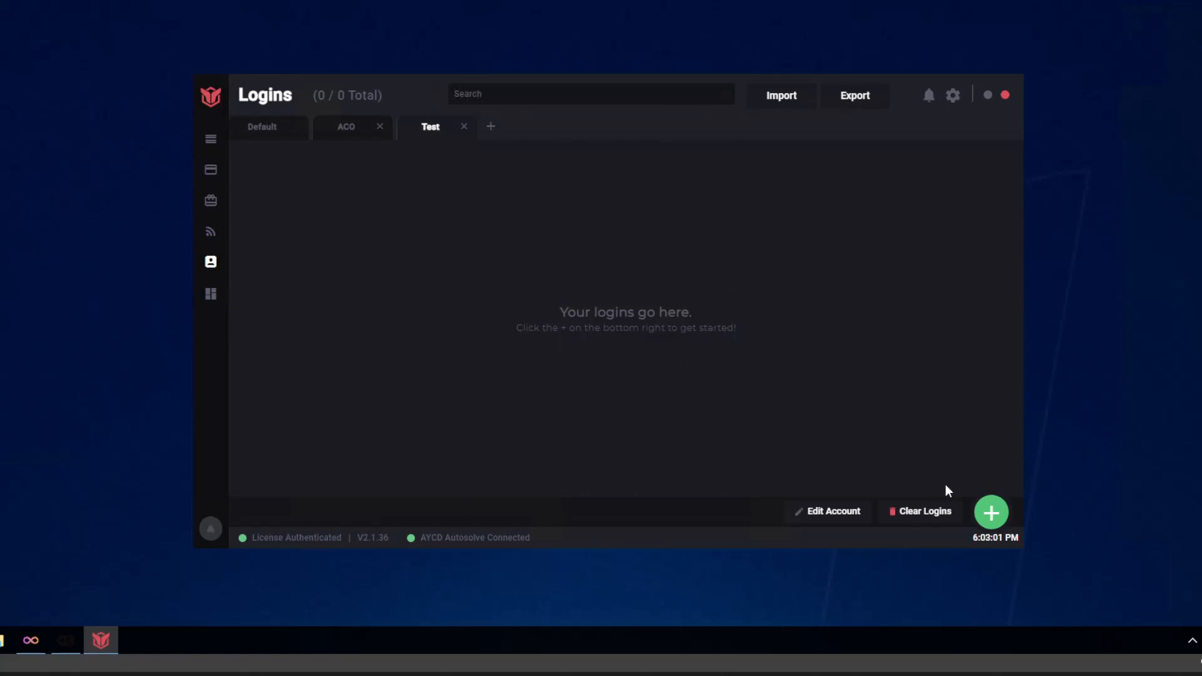
{"action": "left_click", "coordinate": [989, 515]}
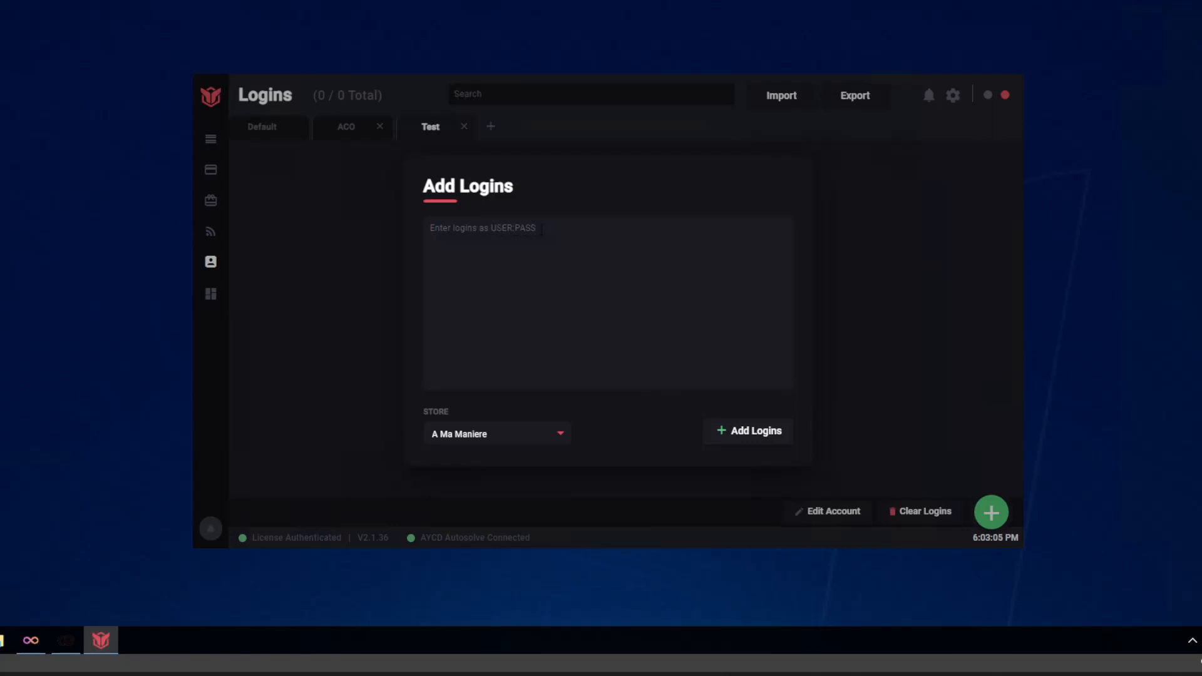
{"action": "left_click", "coordinate": [485, 442]}
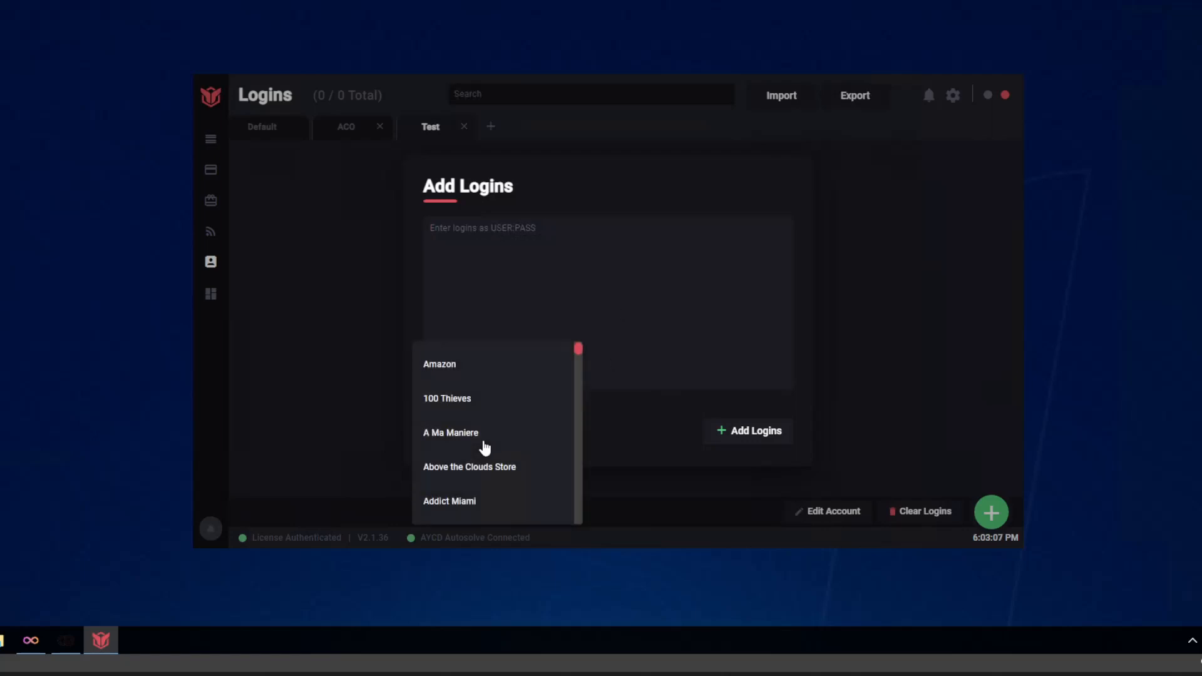
{"action": "scroll", "coordinate": [494, 463], "scroll_direction": "down", "scroll_amount": 5}
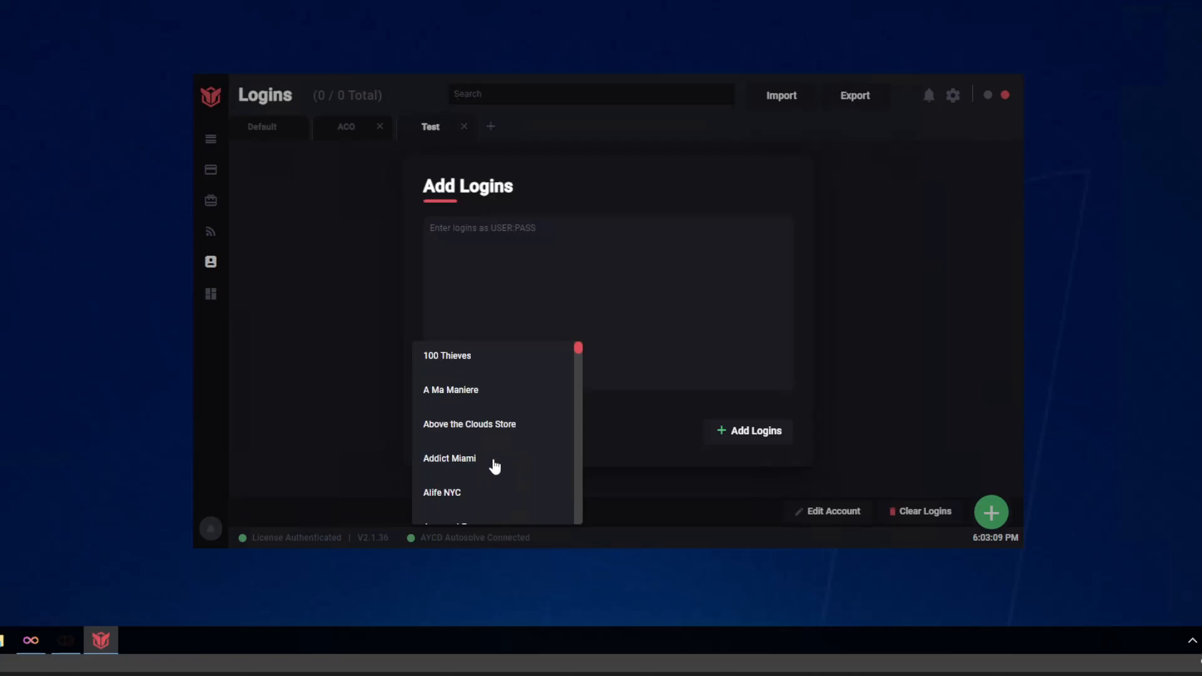
{"action": "scroll", "coordinate": [500, 463], "scroll_direction": "down", "scroll_amount": 2}
{"action": "left_click_drag", "start_coordinate": [577, 368], "coordinate": [578, 534]}
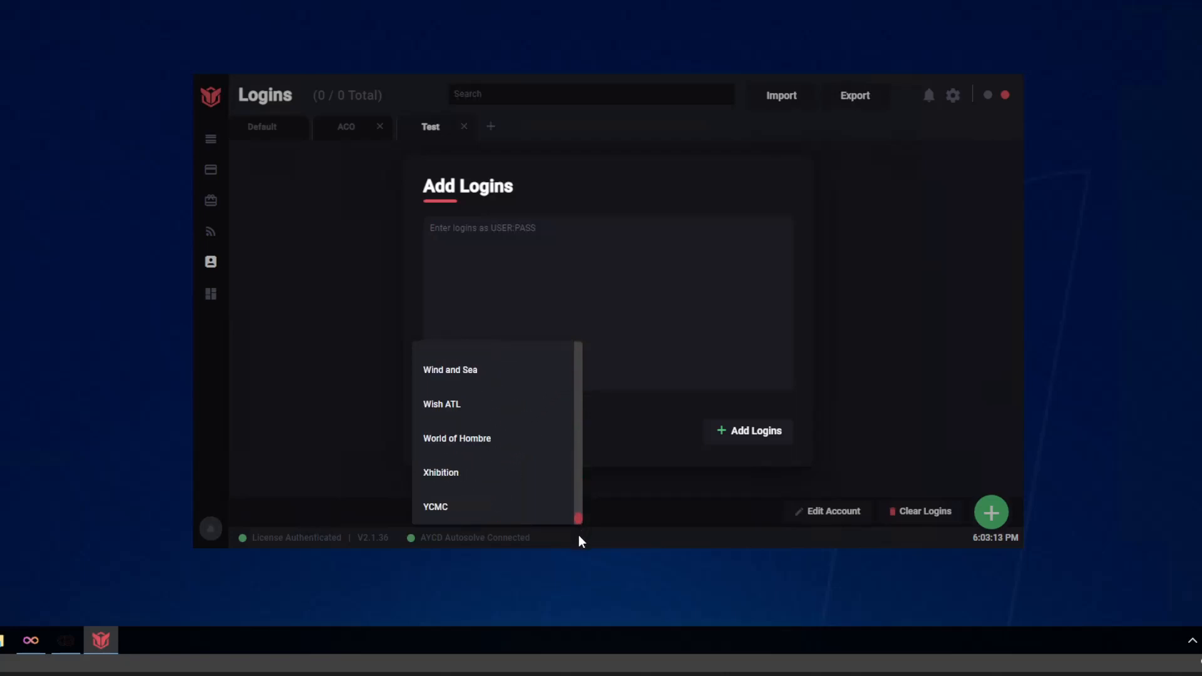
{"action": "left_click", "coordinate": [691, 274]}
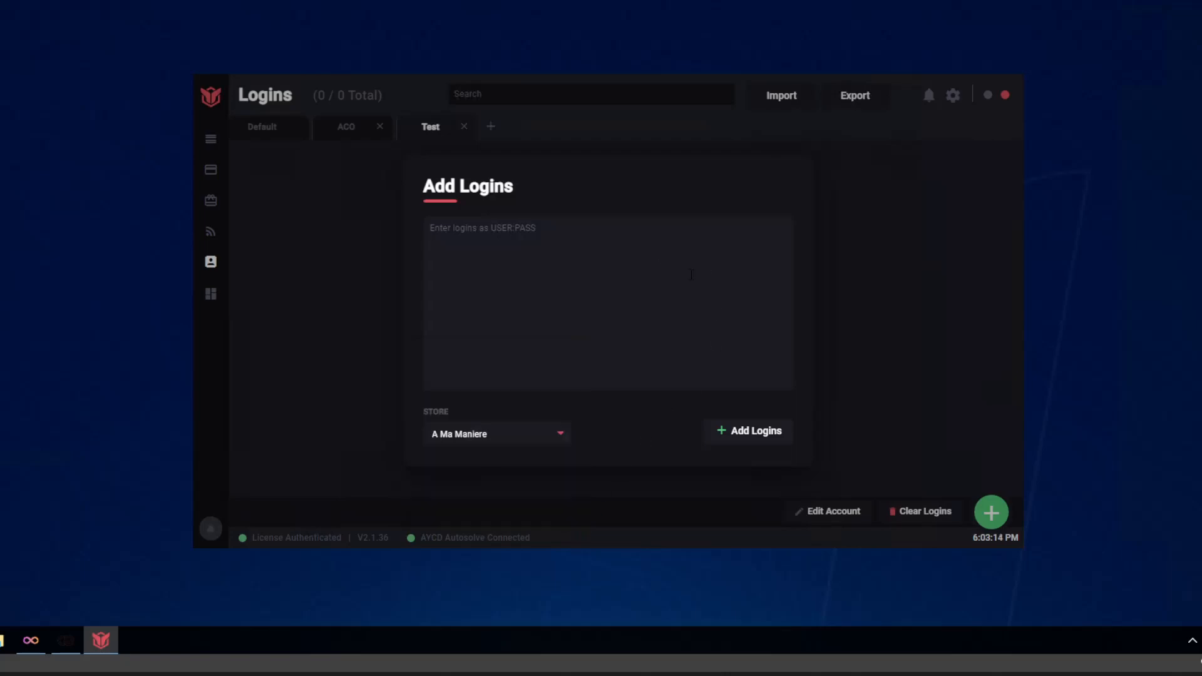
{"action": "left_click", "coordinate": [929, 301]}
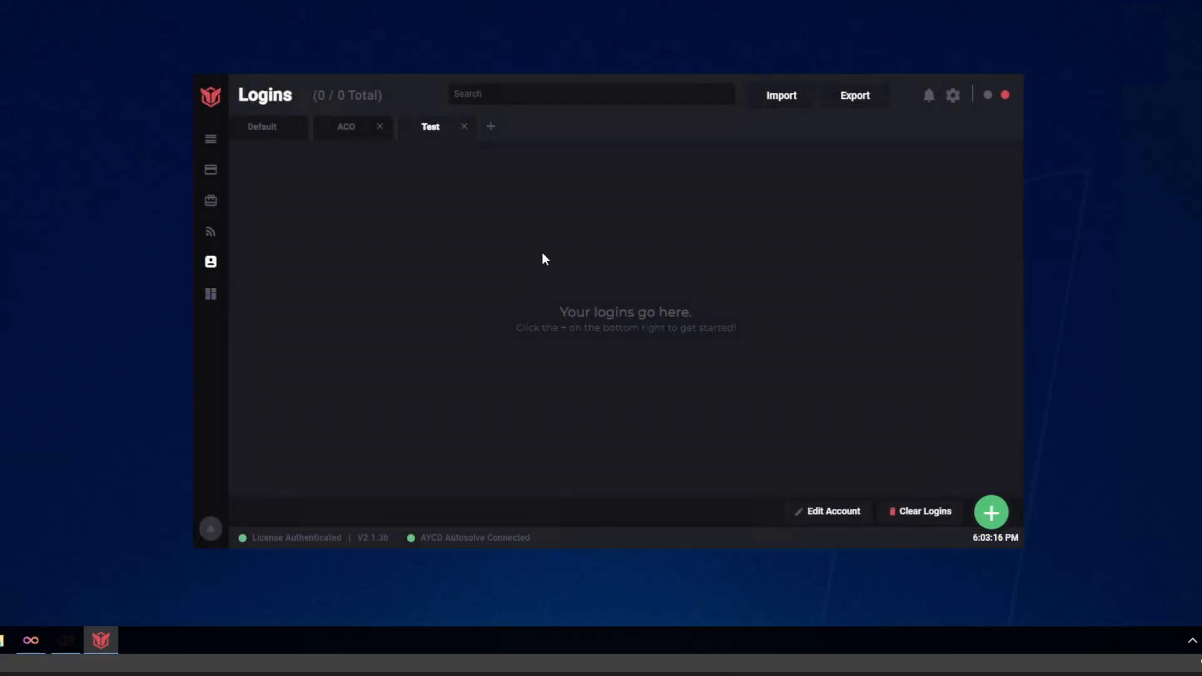
Create a proxy group named Test and view its form for adding proxies
{"action": "left_click", "coordinate": [211, 237]}
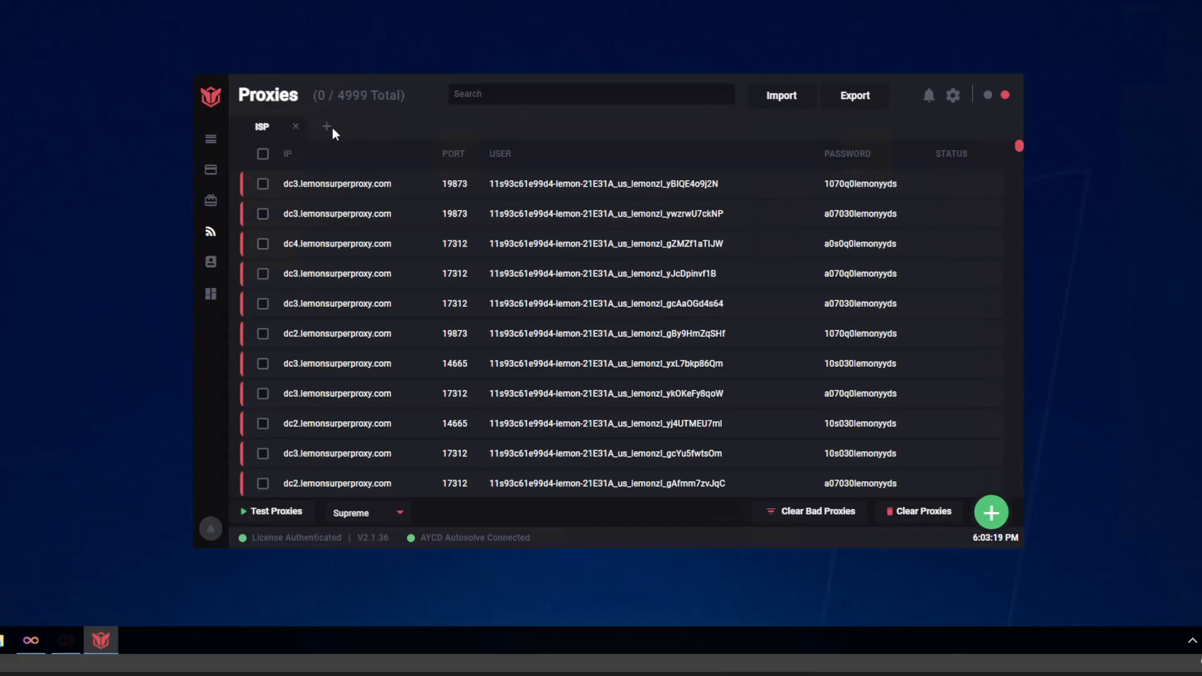
{"action": "left_click", "coordinate": [327, 127]}
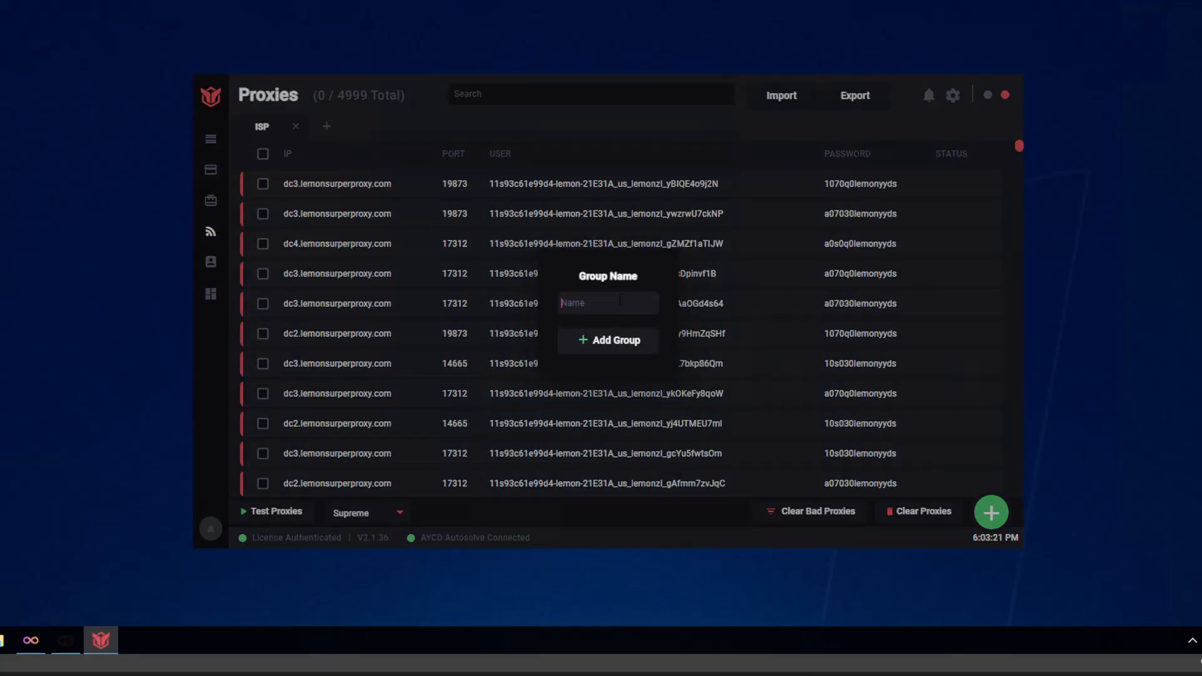
{"action": "type", "text": "Test"}
{"action": "left_click", "coordinate": [608, 340]}
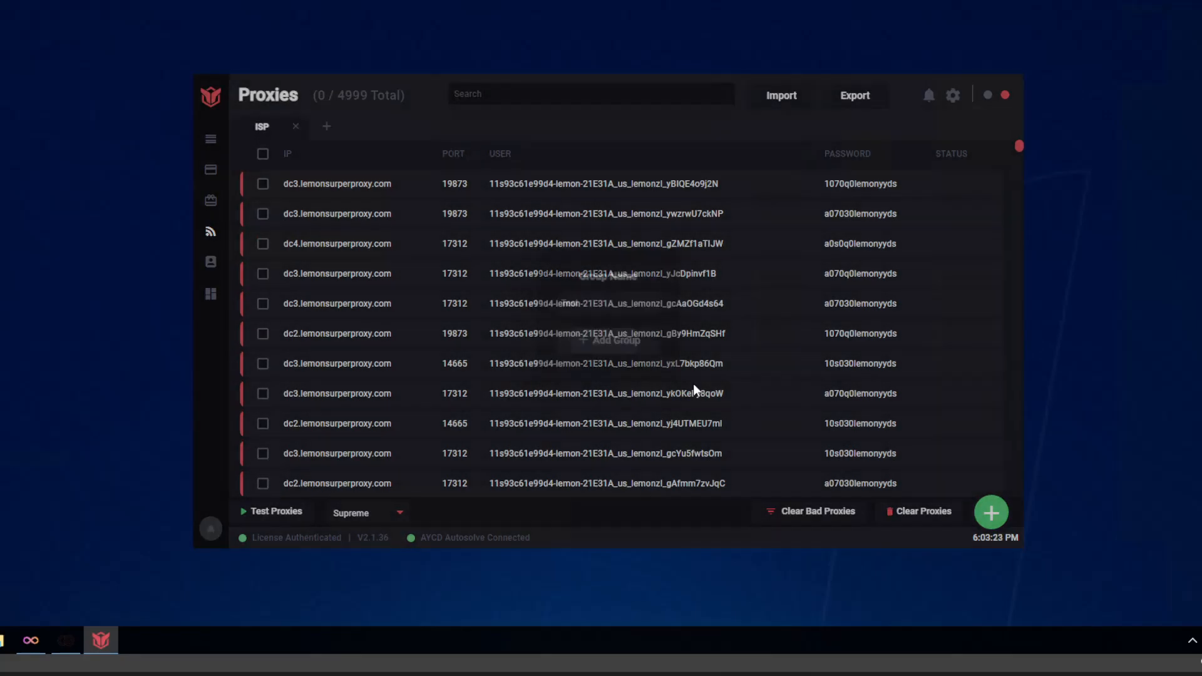
{"action": "left_click", "coordinate": [991, 513]}
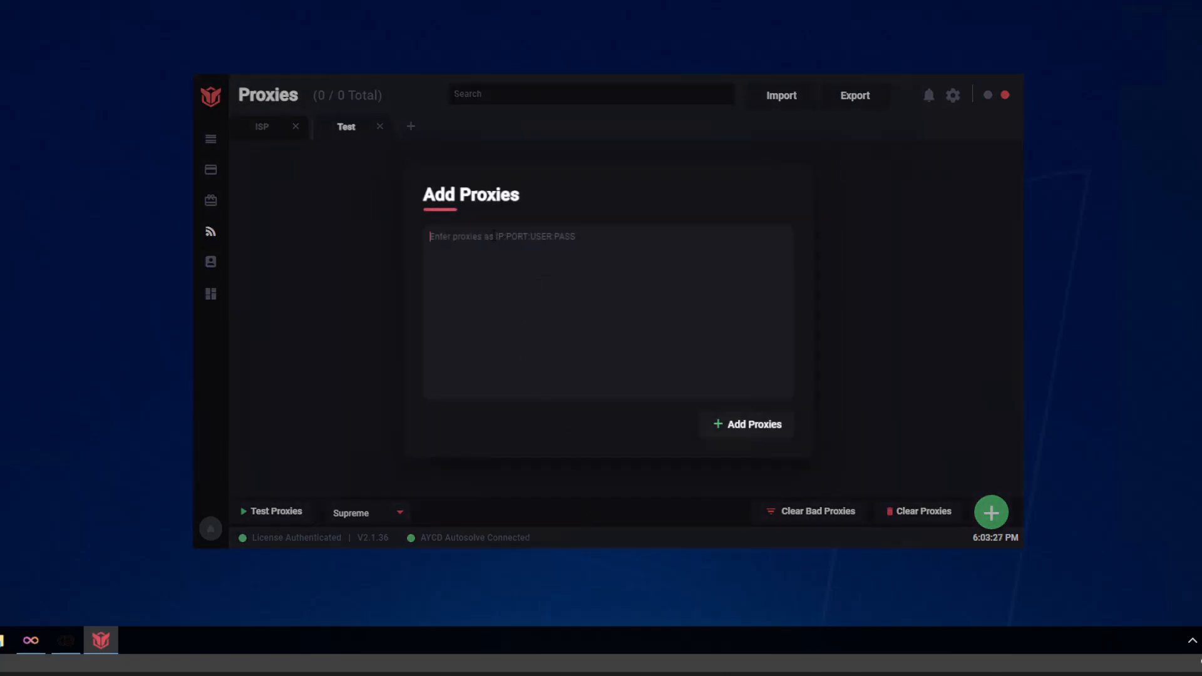
{"action": "left_click", "coordinate": [771, 426]}
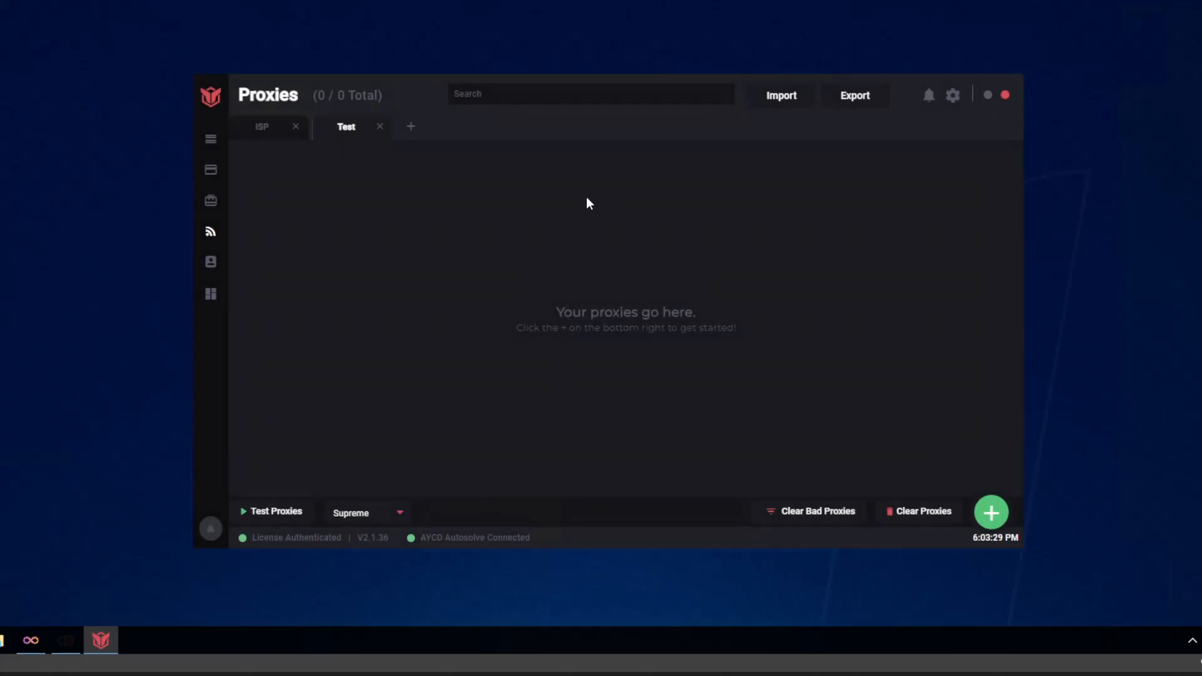
Look over the ISP proxy group, the gift cards page and the blank profile creation form
{"action": "left_click", "coordinate": [270, 128]}
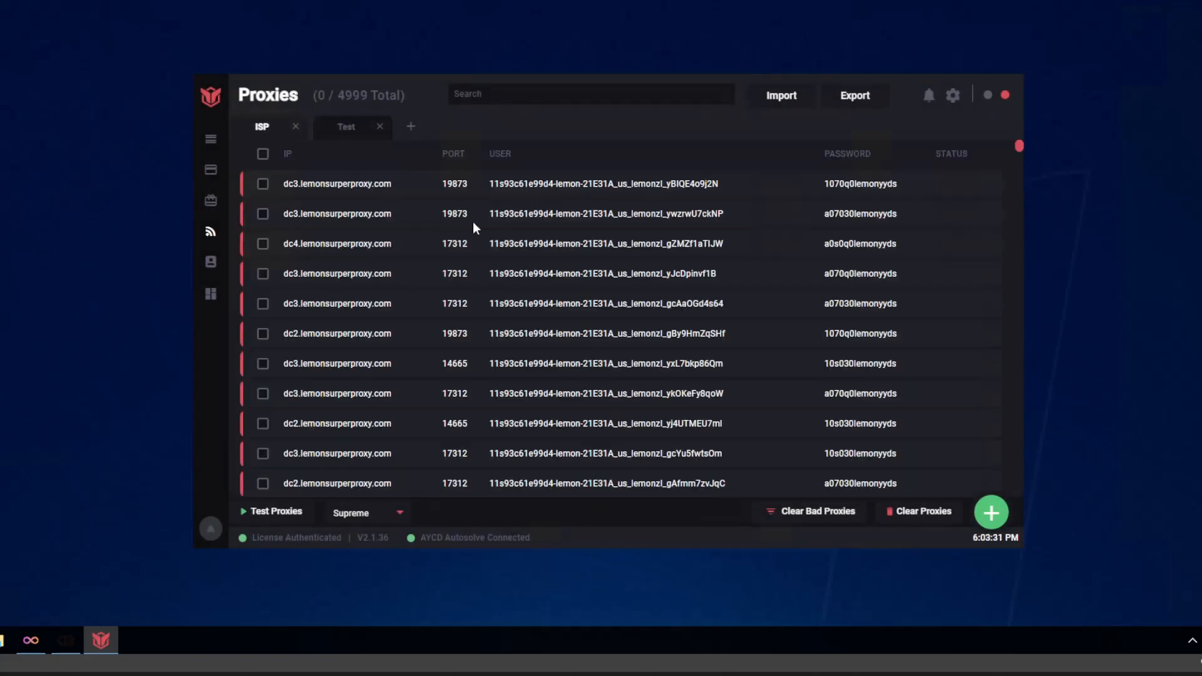
{"action": "left_click", "coordinate": [210, 200]}
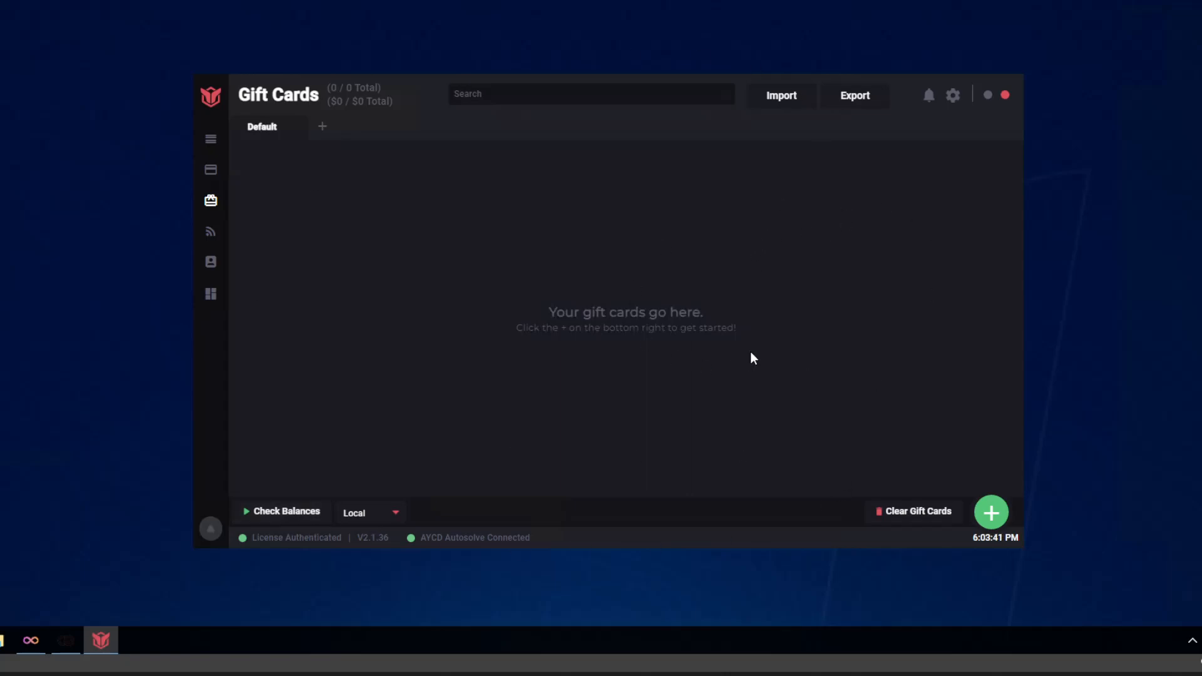
{"action": "left_click", "coordinate": [211, 171]}
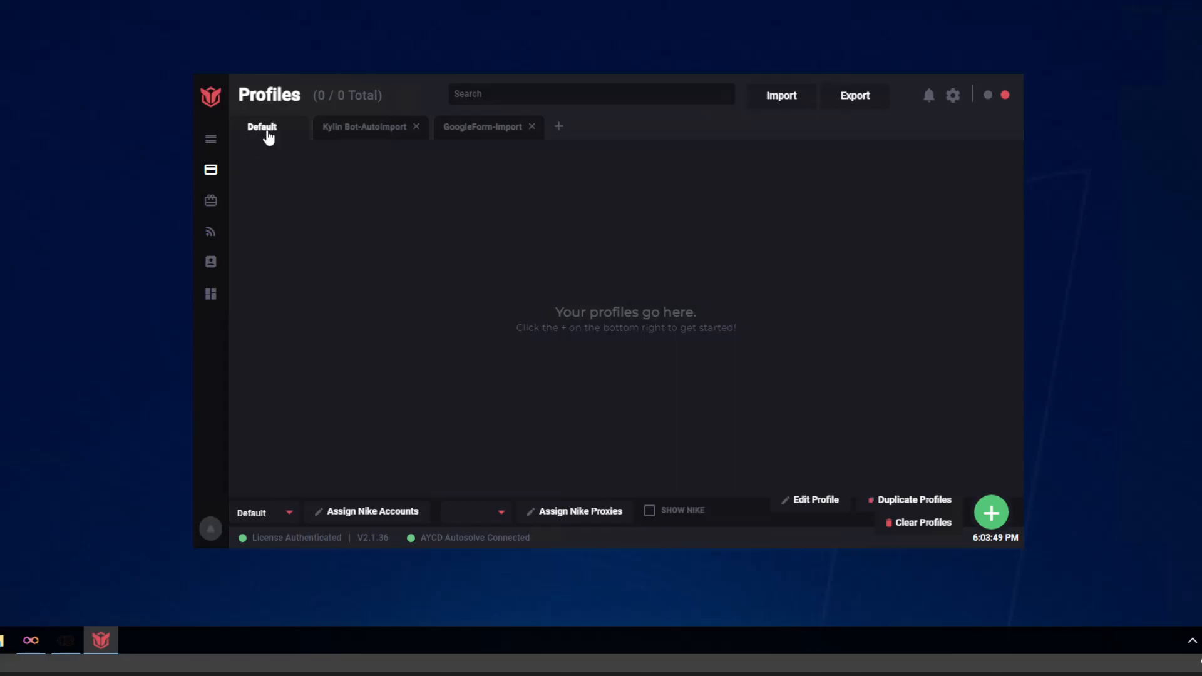
{"action": "left_click", "coordinate": [990, 514]}
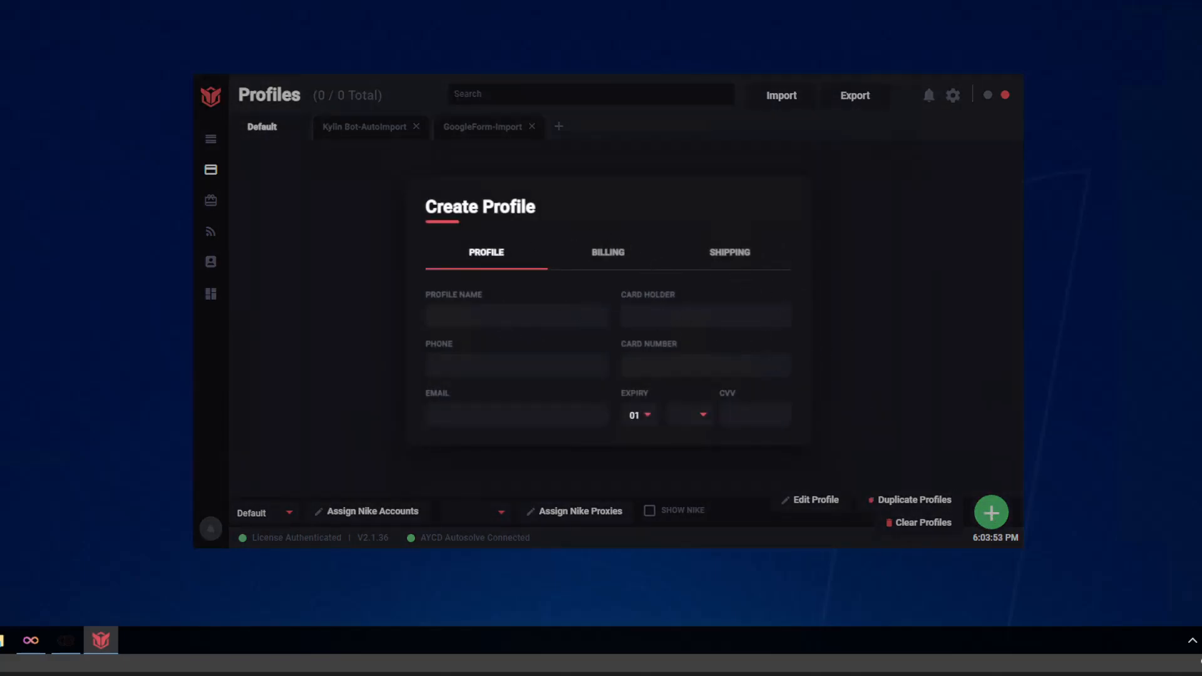
{"action": "left_click", "coordinate": [939, 327]}
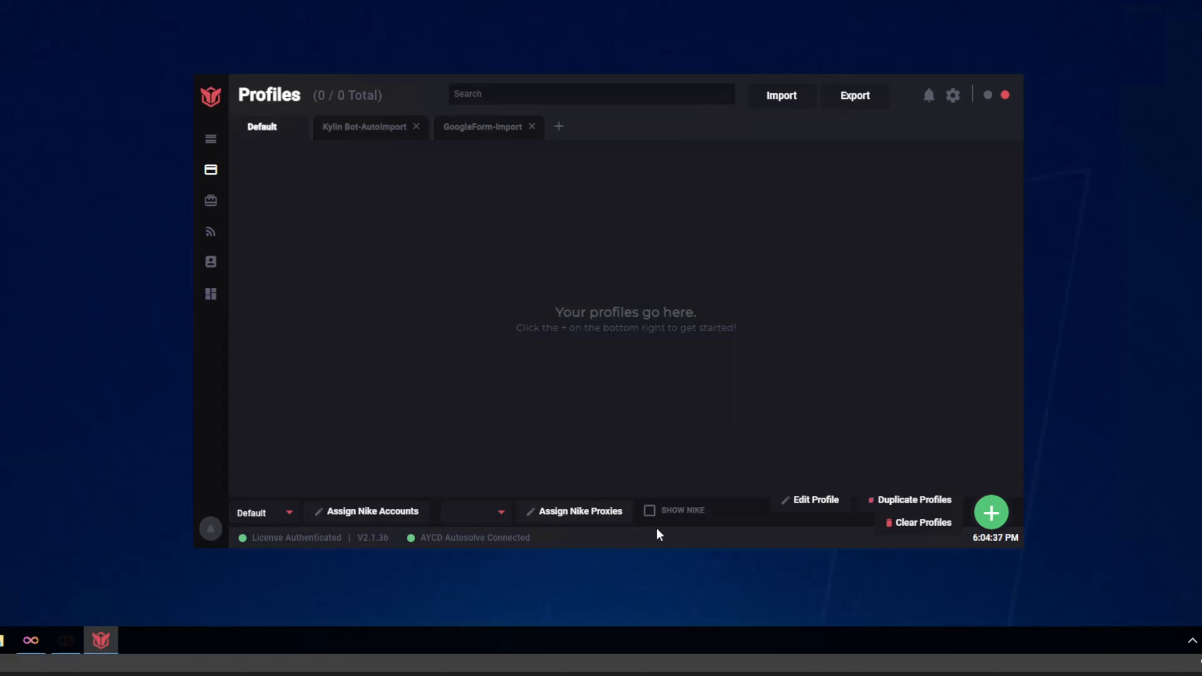
Start a new Yeezy Supply task and assign it the first profile in the GoogleForm-Import group
{"action": "left_click", "coordinate": [210, 139]}
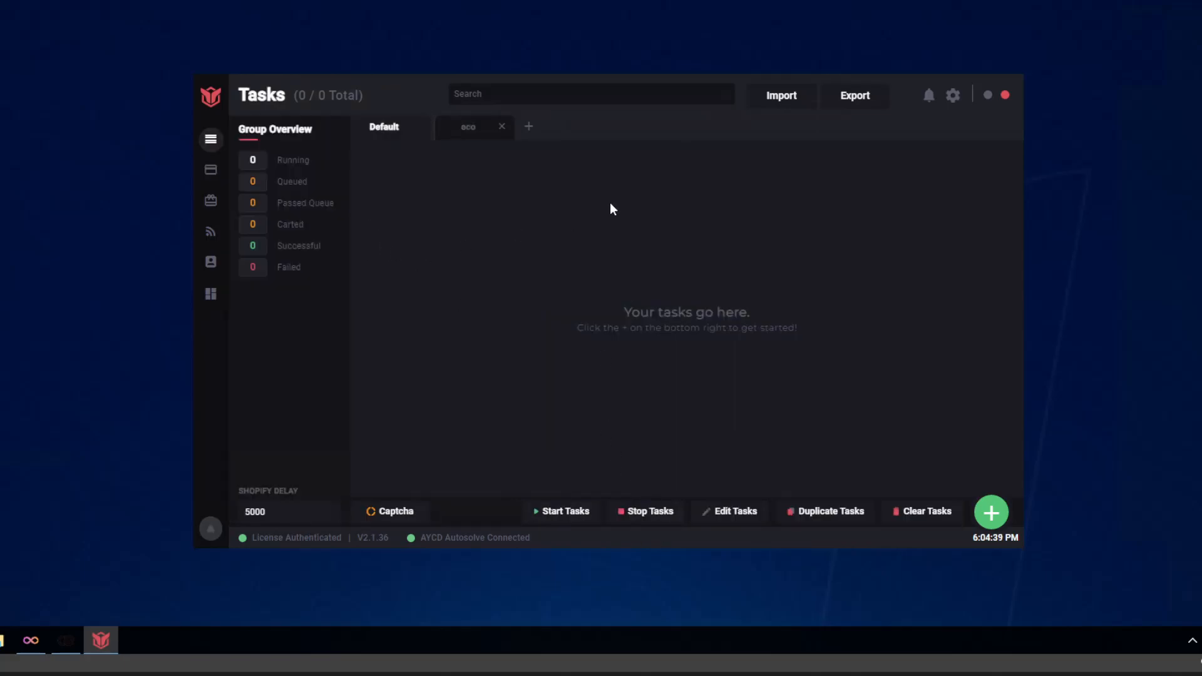
{"action": "left_click", "coordinate": [991, 512]}
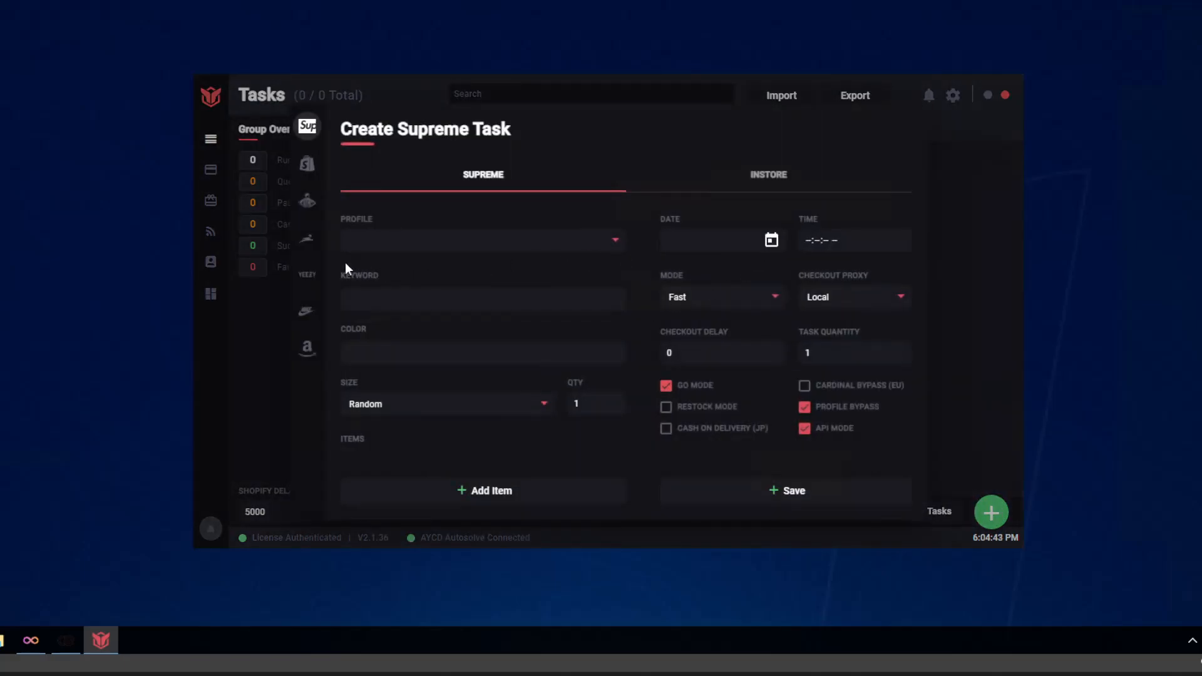
{"action": "left_click", "coordinate": [308, 276]}
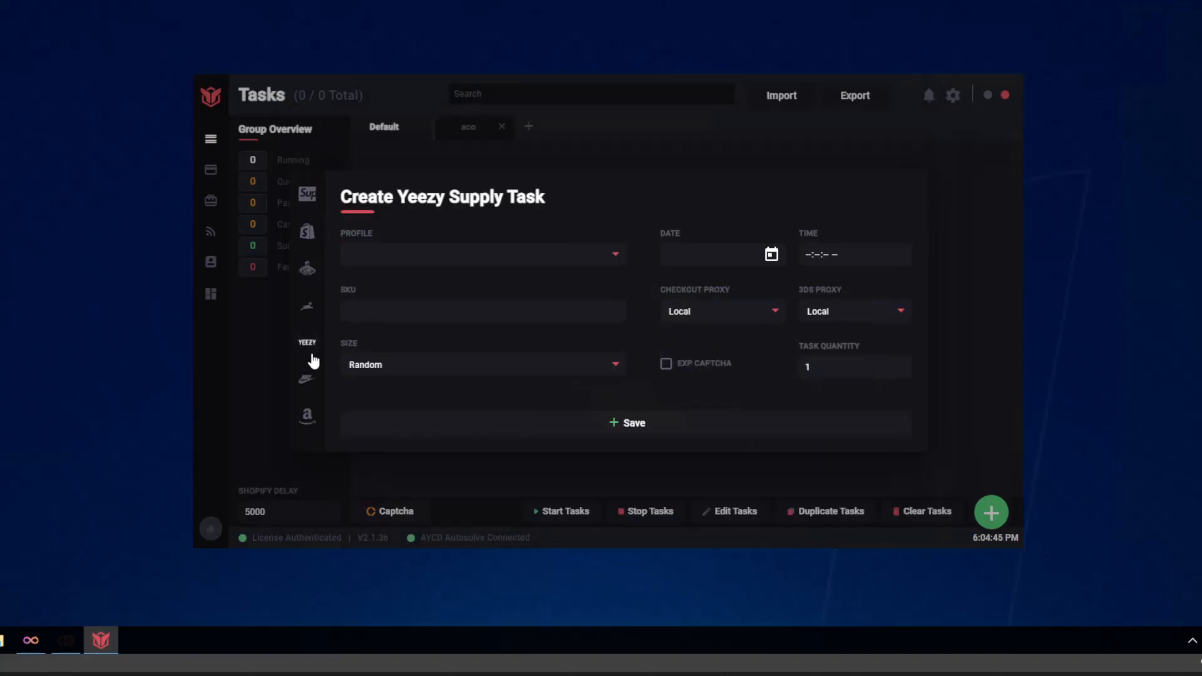
{"action": "left_click", "coordinate": [613, 257]}
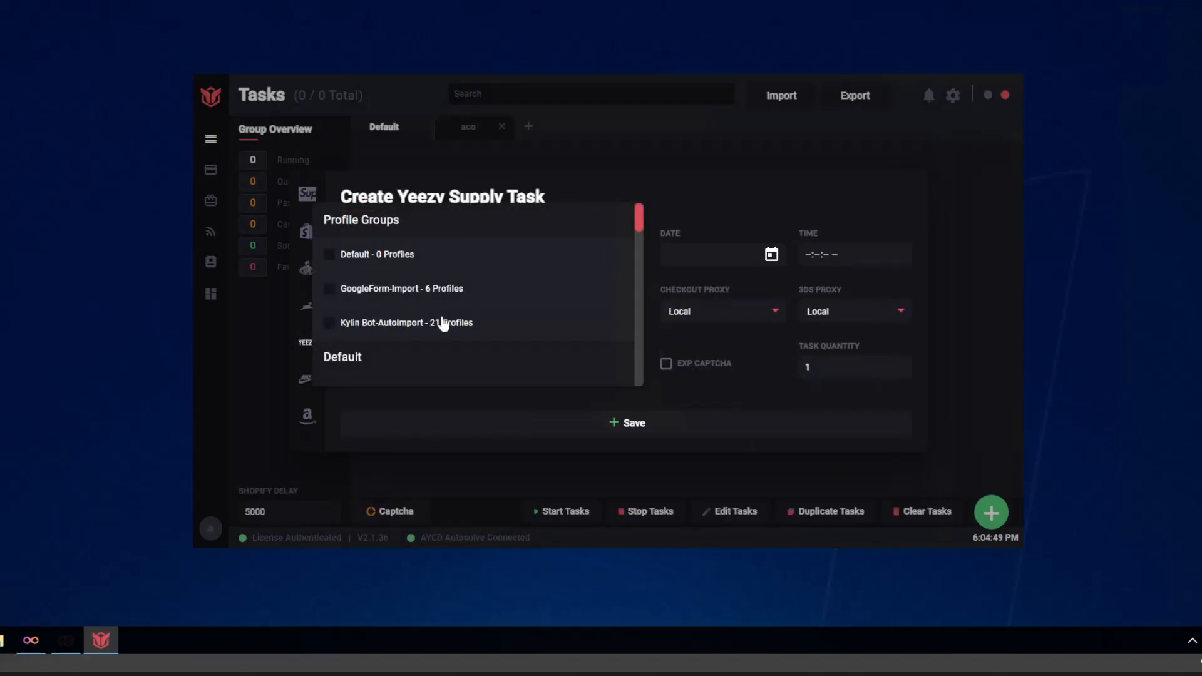
{"action": "scroll", "coordinate": [433, 348], "scroll_direction": "down", "scroll_amount": 1}
{"action": "left_click", "coordinate": [371, 355]}
{"action": "left_click", "coordinate": [710, 279]}
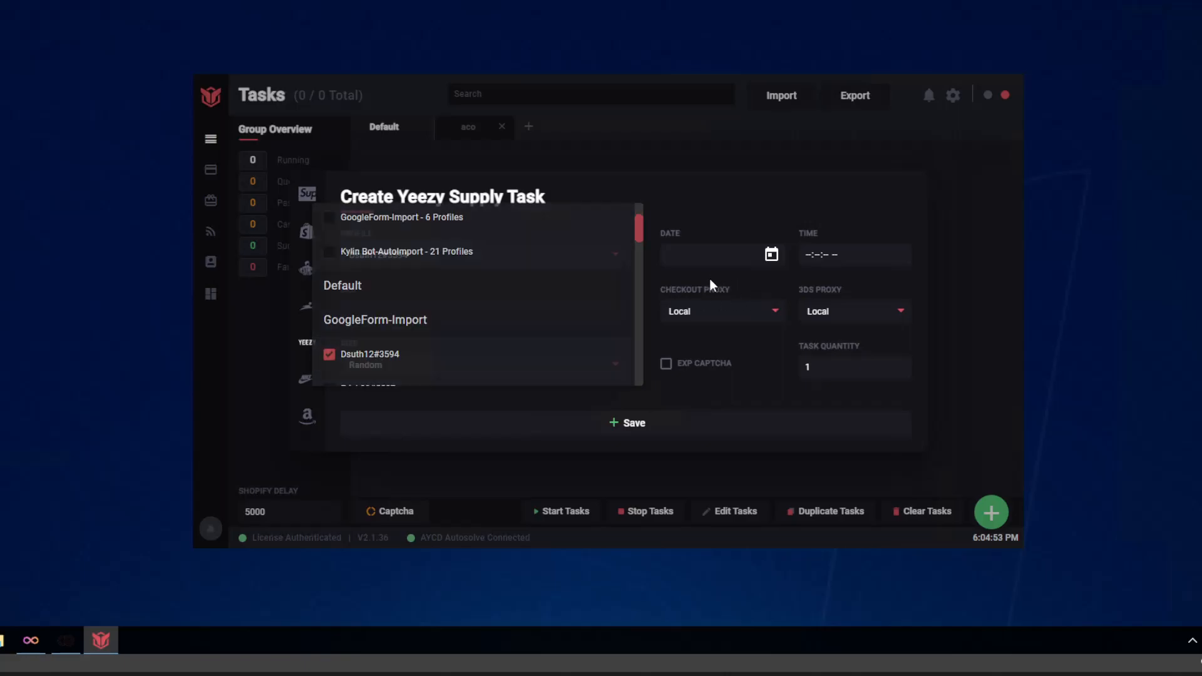
Enter retretre as the task's SKU with Exp Captcha enabled, and set the checkout proxy to ISP
{"action": "left_click", "coordinate": [582, 315]}
{"action": "type", "text": "retretre"}
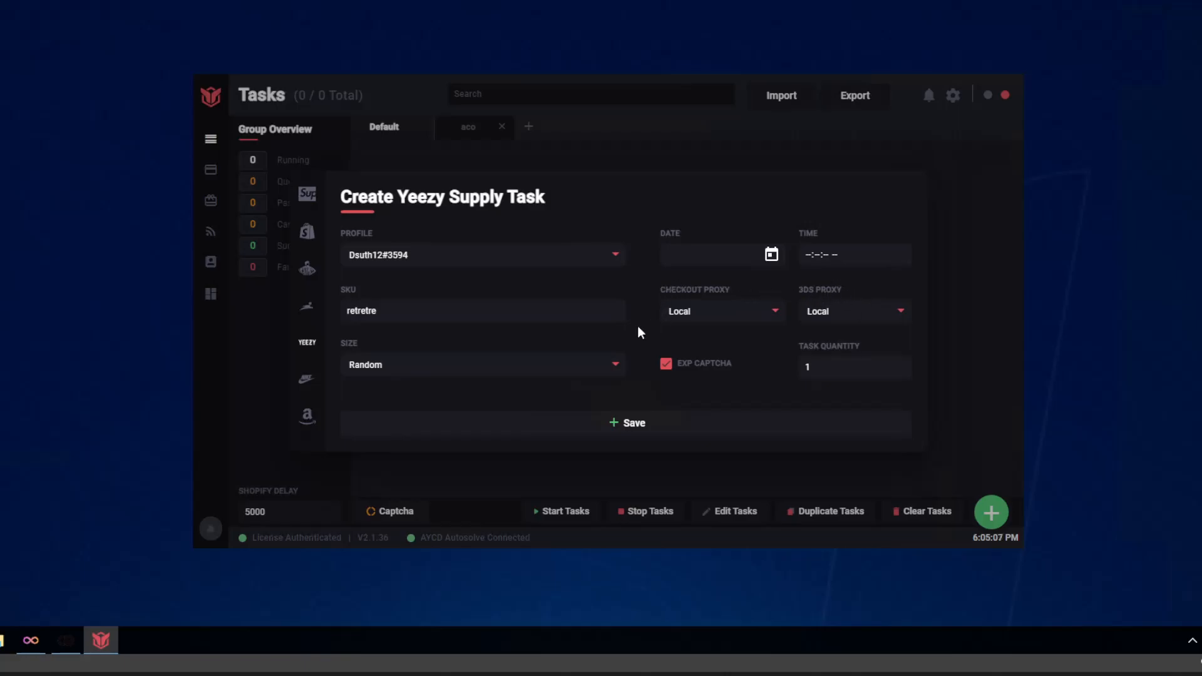
{"action": "left_click", "coordinate": [740, 322]}
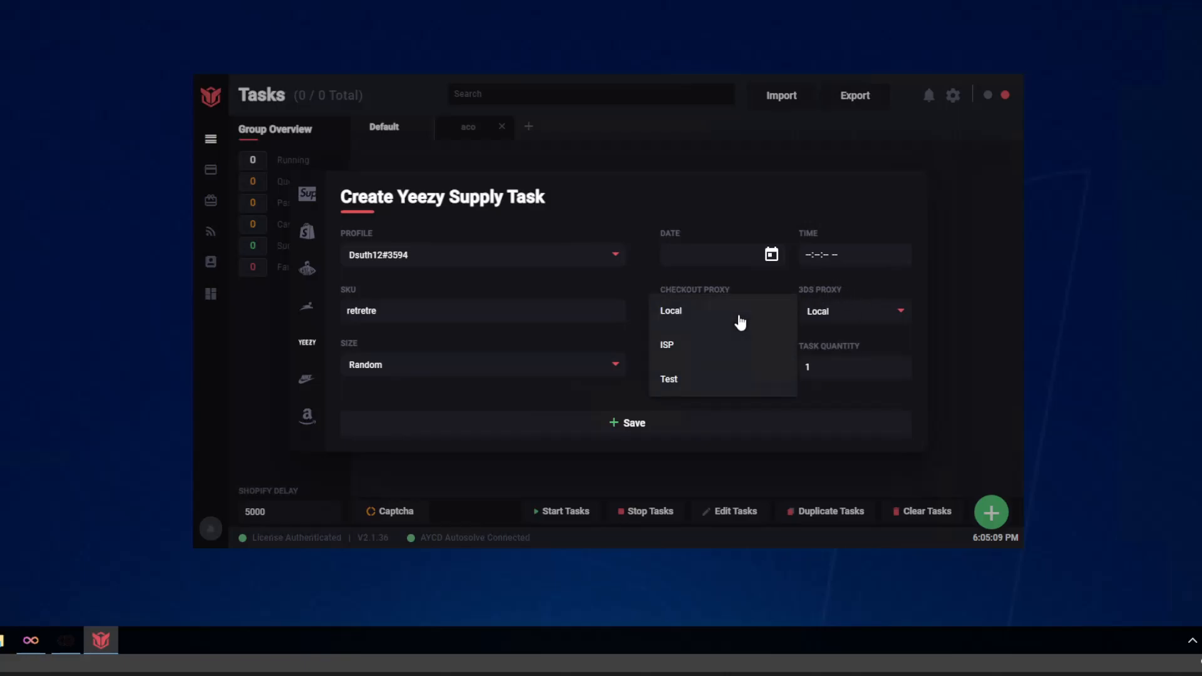
{"action": "left_click", "coordinate": [705, 345]}
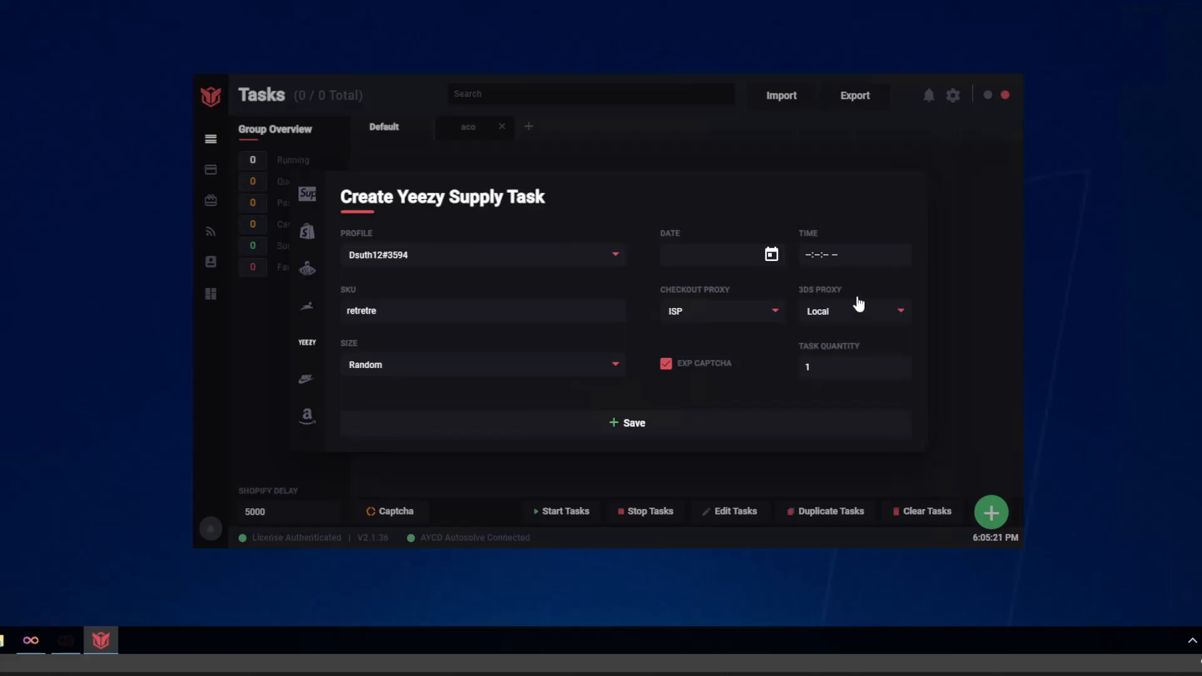
Switch the task's 3DS proxy to ISP and back to Local
{"action": "left_click", "coordinate": [839, 318]}
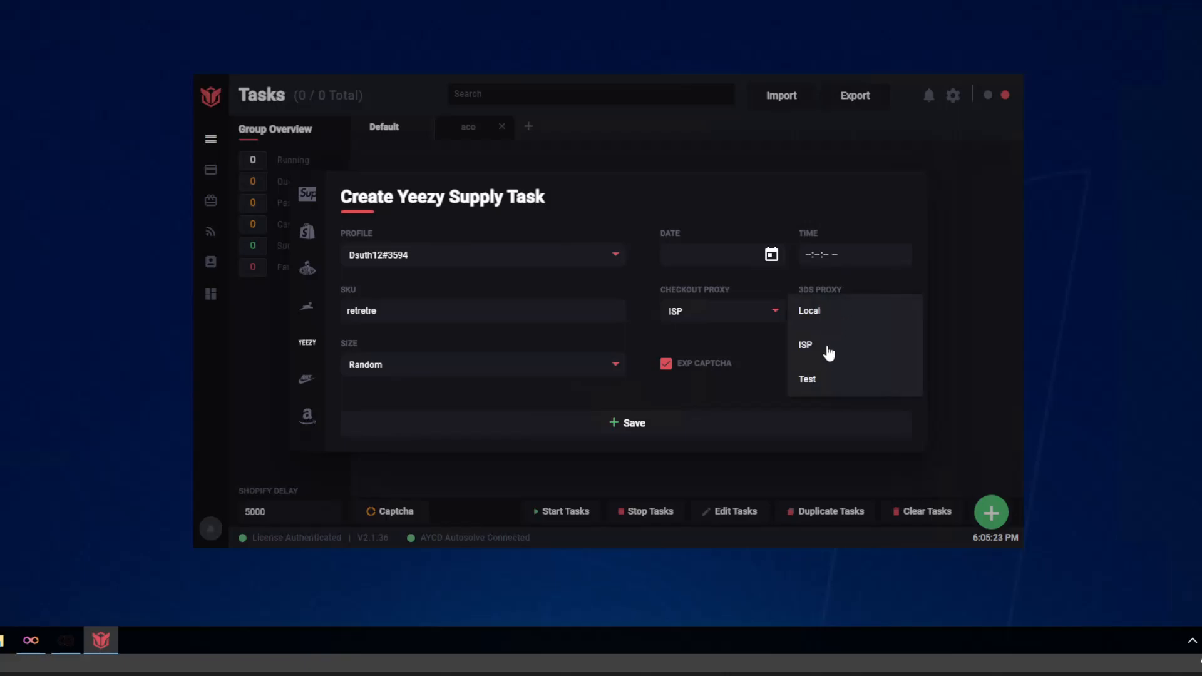
{"action": "left_click", "coordinate": [827, 346]}
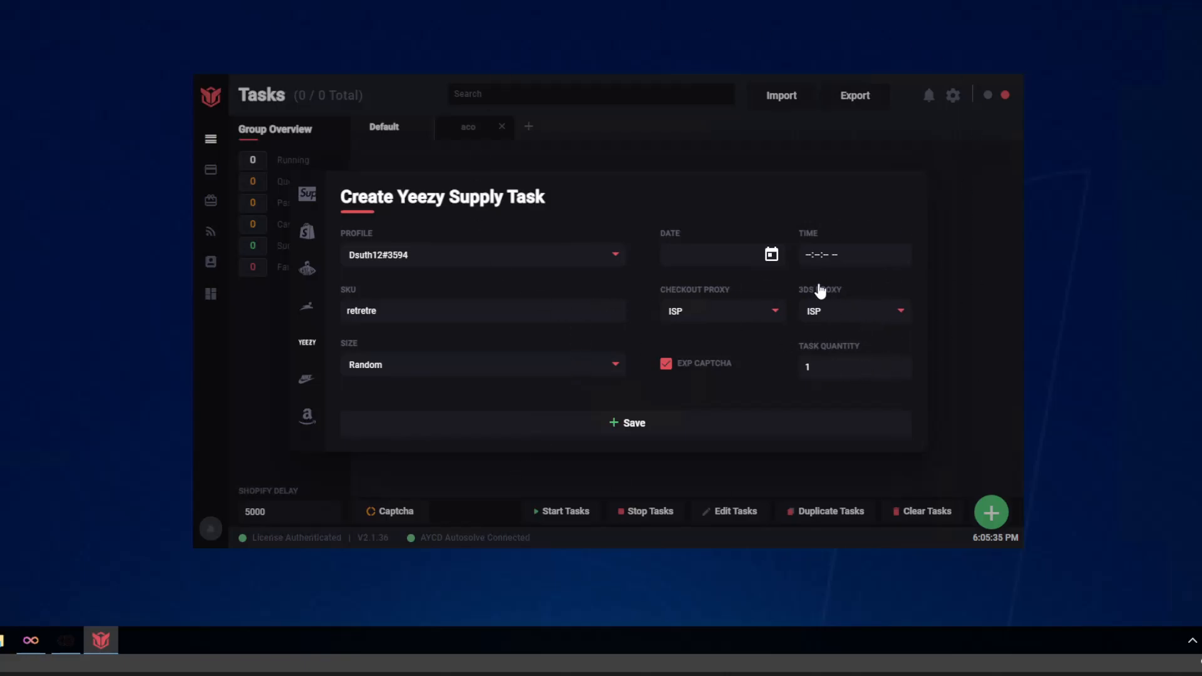
{"action": "left_click", "coordinate": [843, 321]}
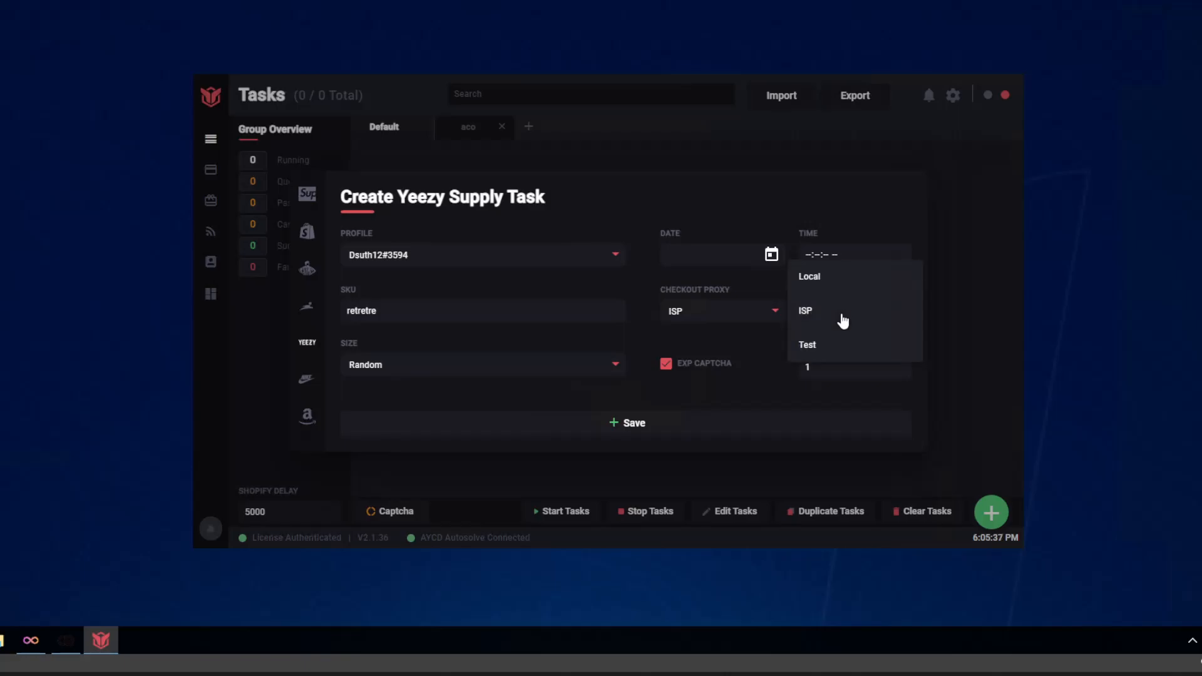
{"action": "left_click", "coordinate": [854, 280]}
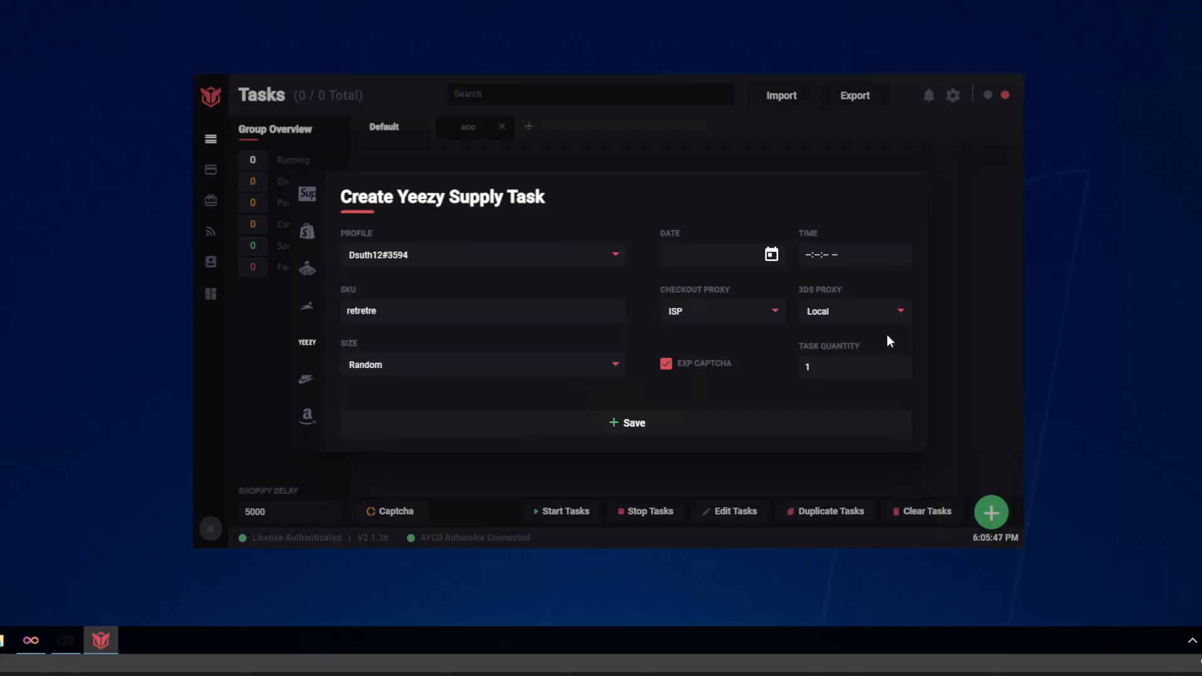
Set the 3DS proxy to ISP, save the Yeezy Supply task with a quantity of 100, and close the form
{"action": "left_click", "coordinate": [857, 311]}
{"action": "left_click", "coordinate": [839, 344]}
{"action": "type", "text": "00"}
{"action": "left_click", "coordinate": [656, 432]}
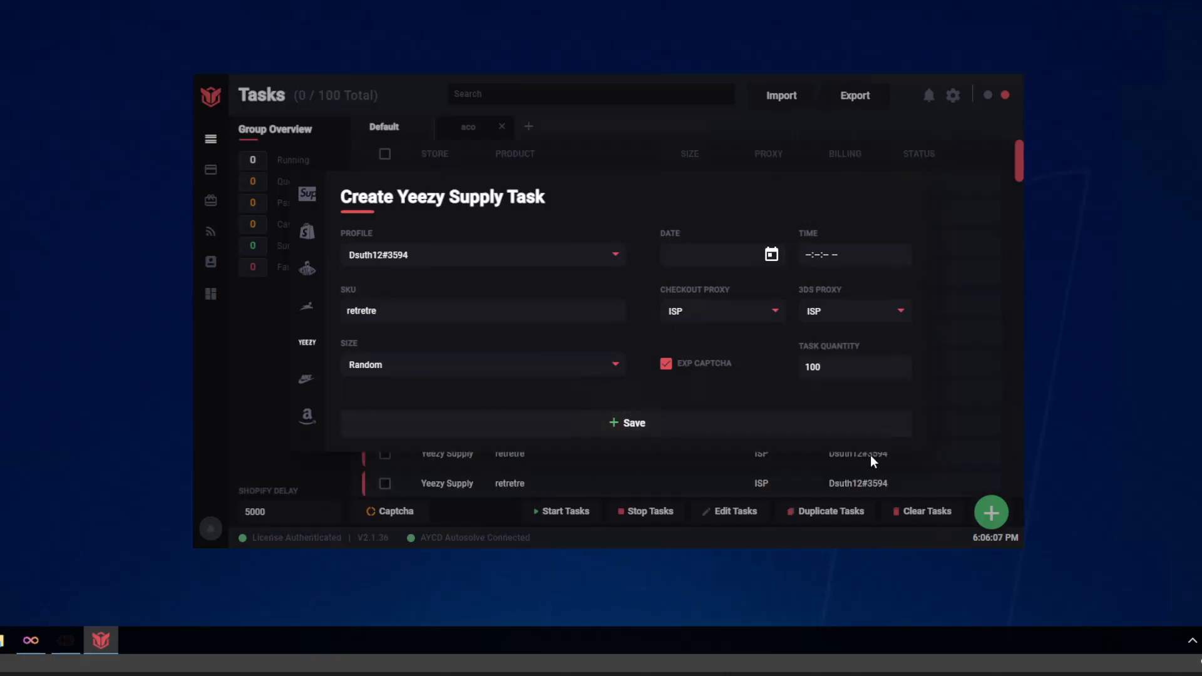
{"action": "left_click", "coordinate": [890, 473]}
Look through the created Yeezy Supply tasks and demonstrate selecting and deselecting all of them
{"action": "scroll", "coordinate": [757, 414], "scroll_direction": "down", "scroll_amount": 15}
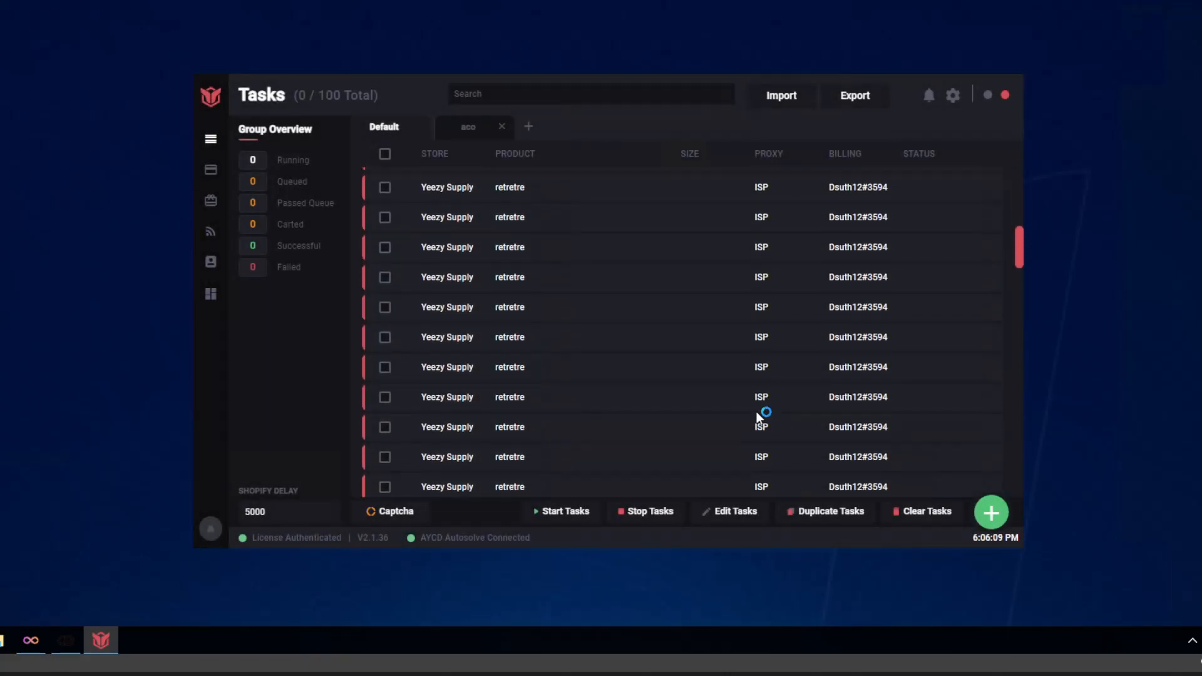
{"action": "scroll", "coordinate": [757, 414], "scroll_direction": "up", "scroll_amount": 10}
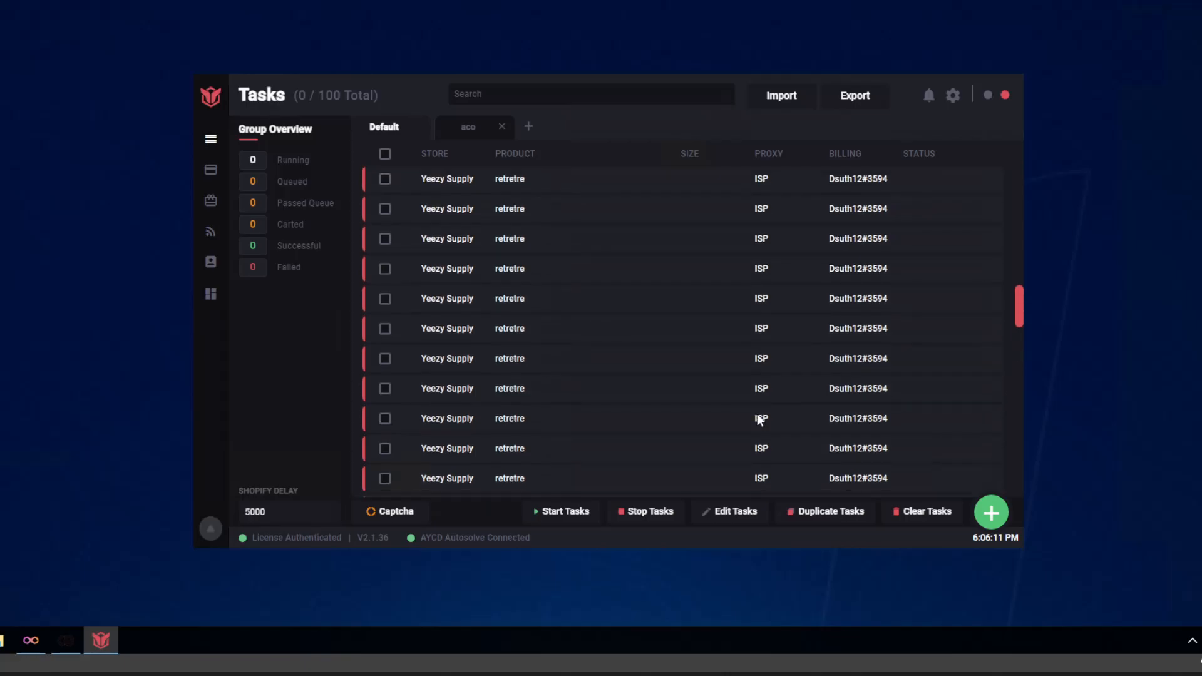
{"action": "scroll", "coordinate": [757, 414], "scroll_direction": "up", "scroll_amount": 8}
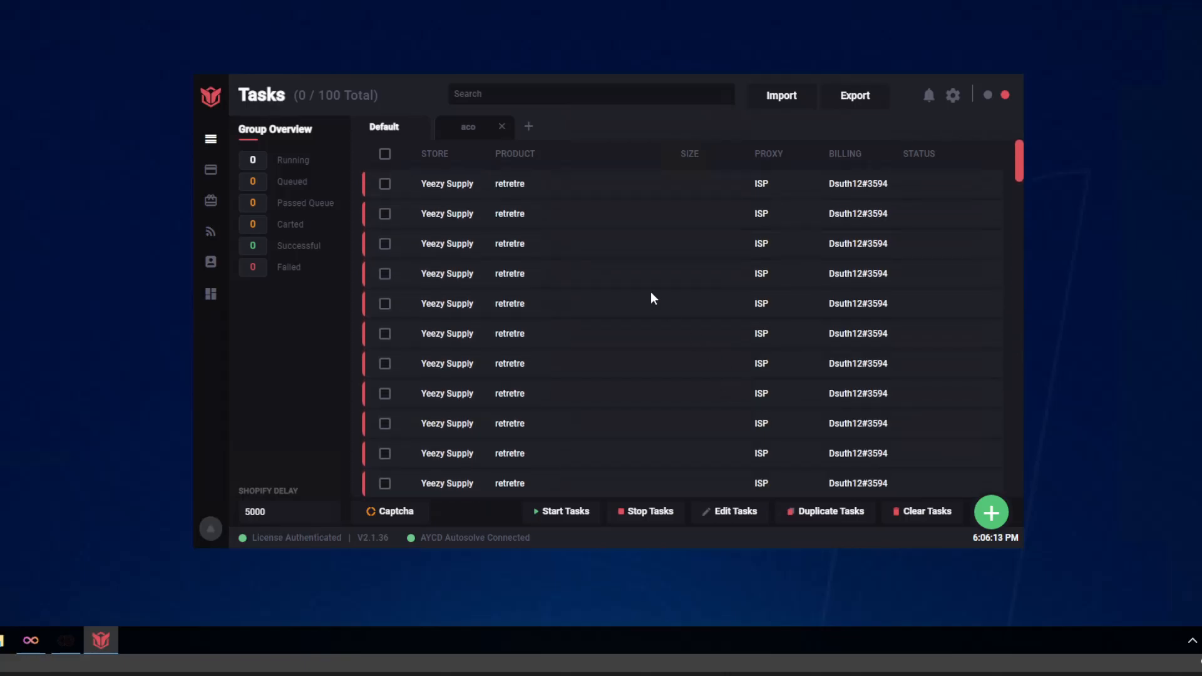
{"action": "left_click", "coordinate": [385, 155]}
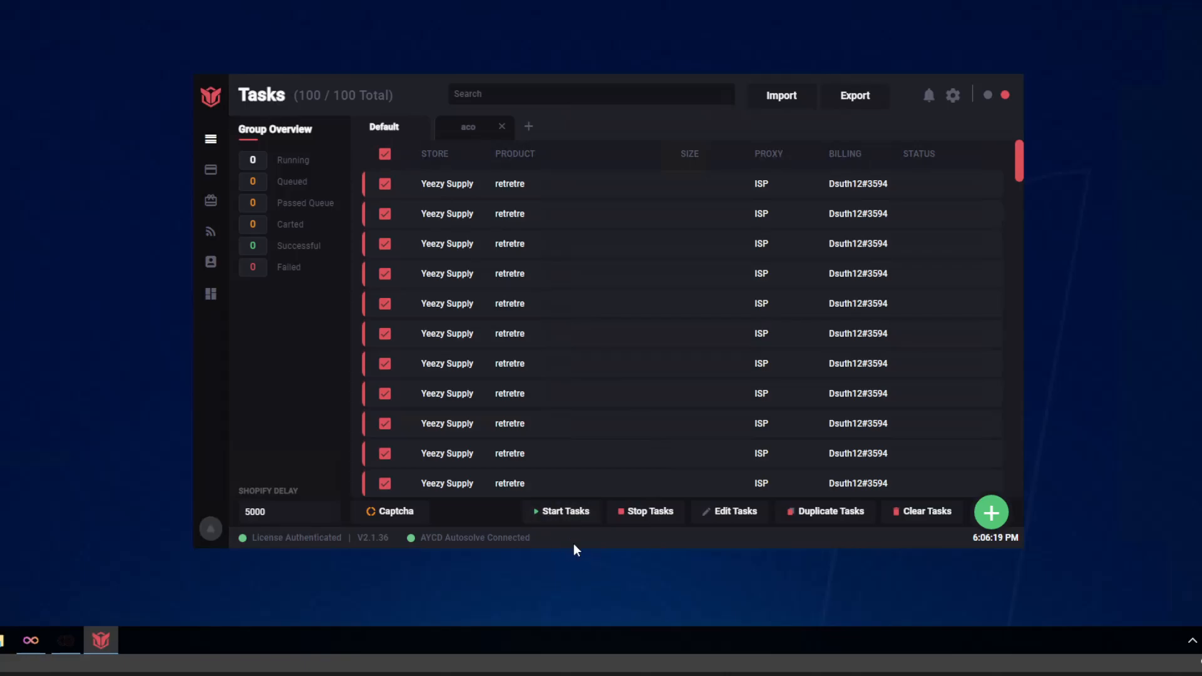
{"action": "left_click", "coordinate": [384, 154]}
{"action": "left_click", "coordinate": [383, 153]}
{"action": "left_click", "coordinate": [385, 153]}
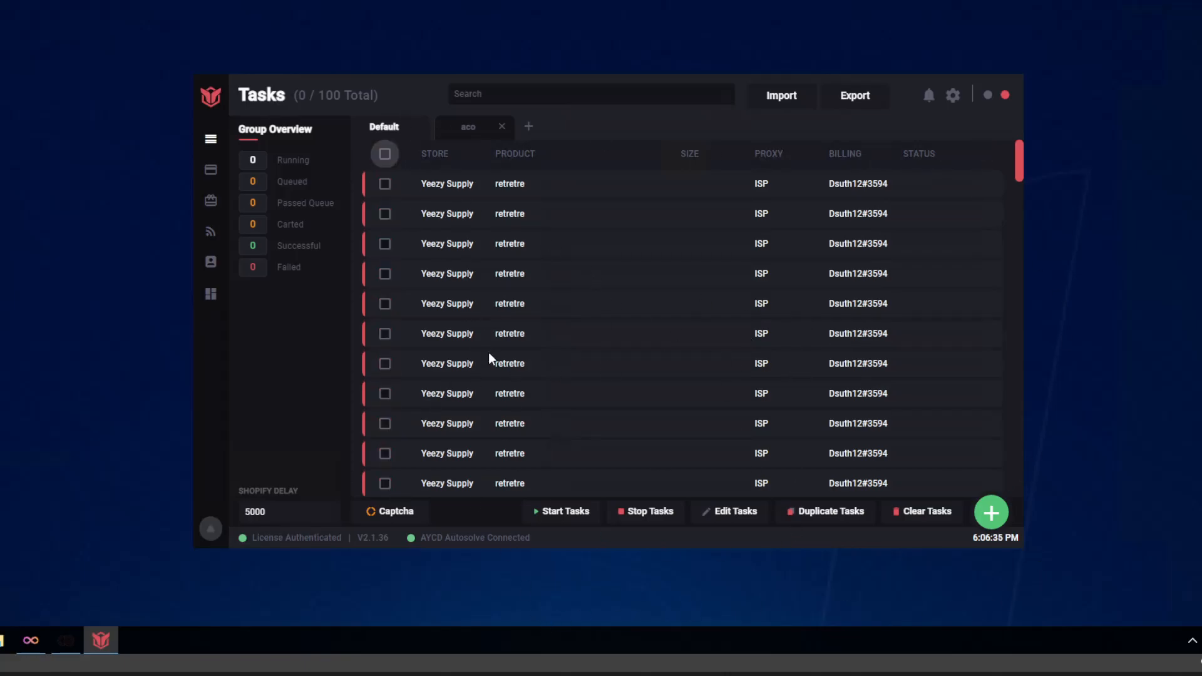
View the edit form of the second task without changing it, and select all tasks in the Default group
{"action": "left_click", "coordinate": [385, 213]}
{"action": "left_click", "coordinate": [728, 523]}
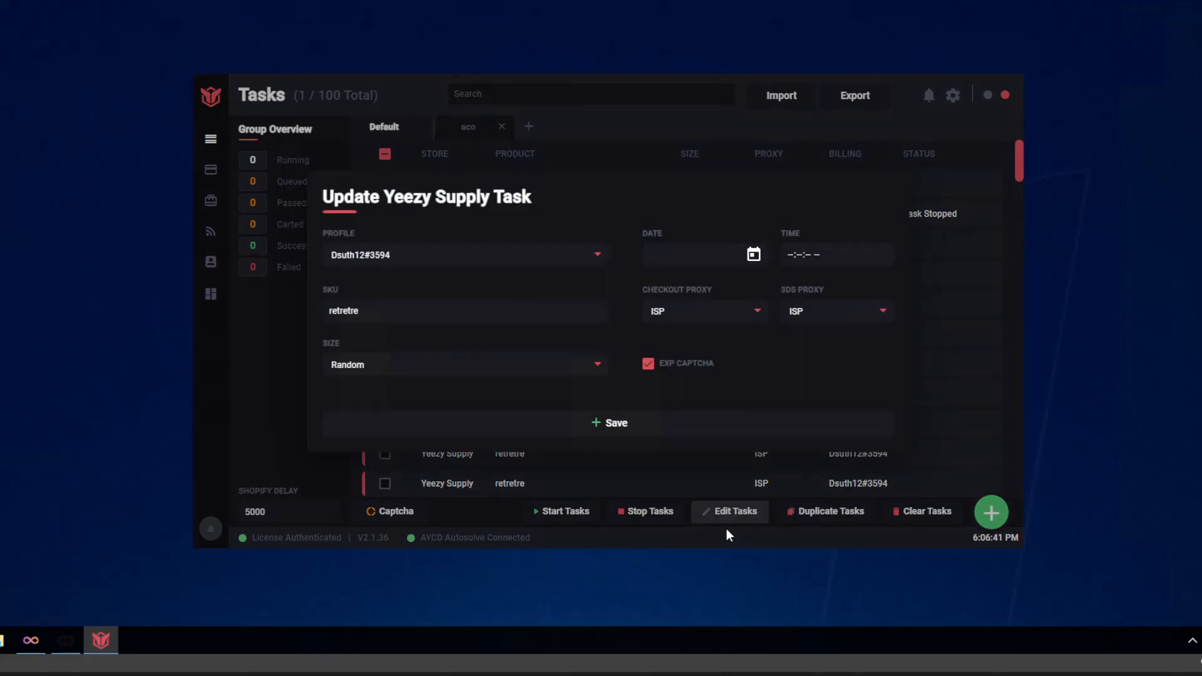
{"action": "left_click", "coordinate": [976, 332]}
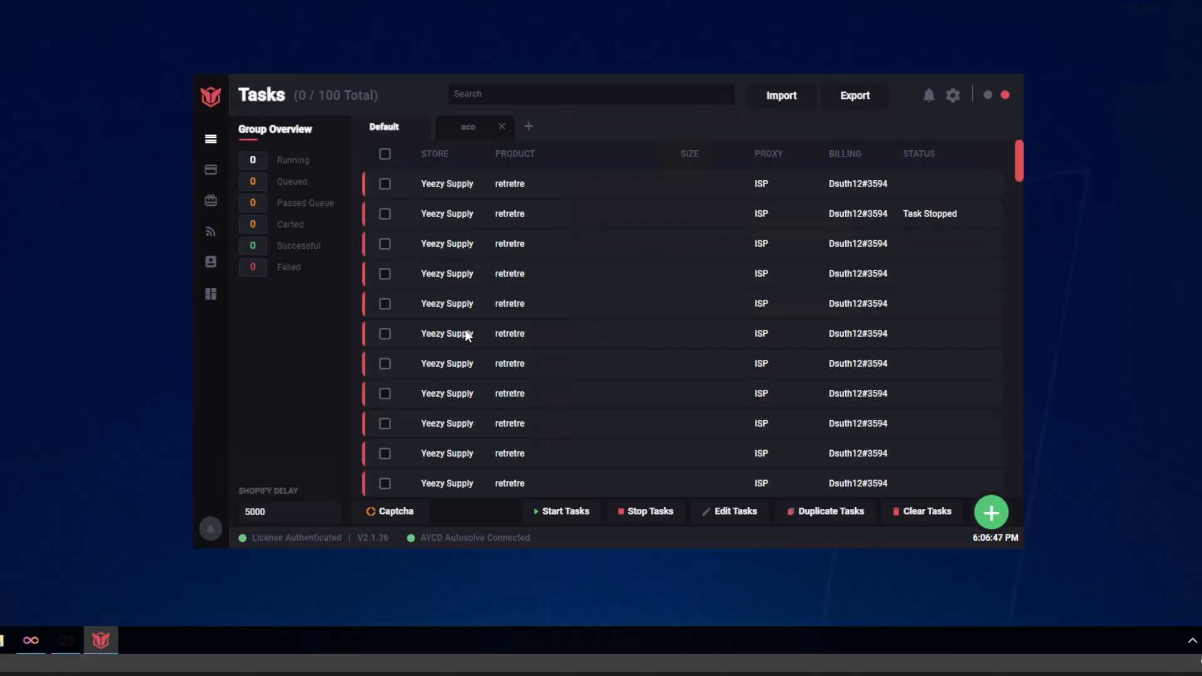
{"action": "left_click", "coordinate": [402, 161]}
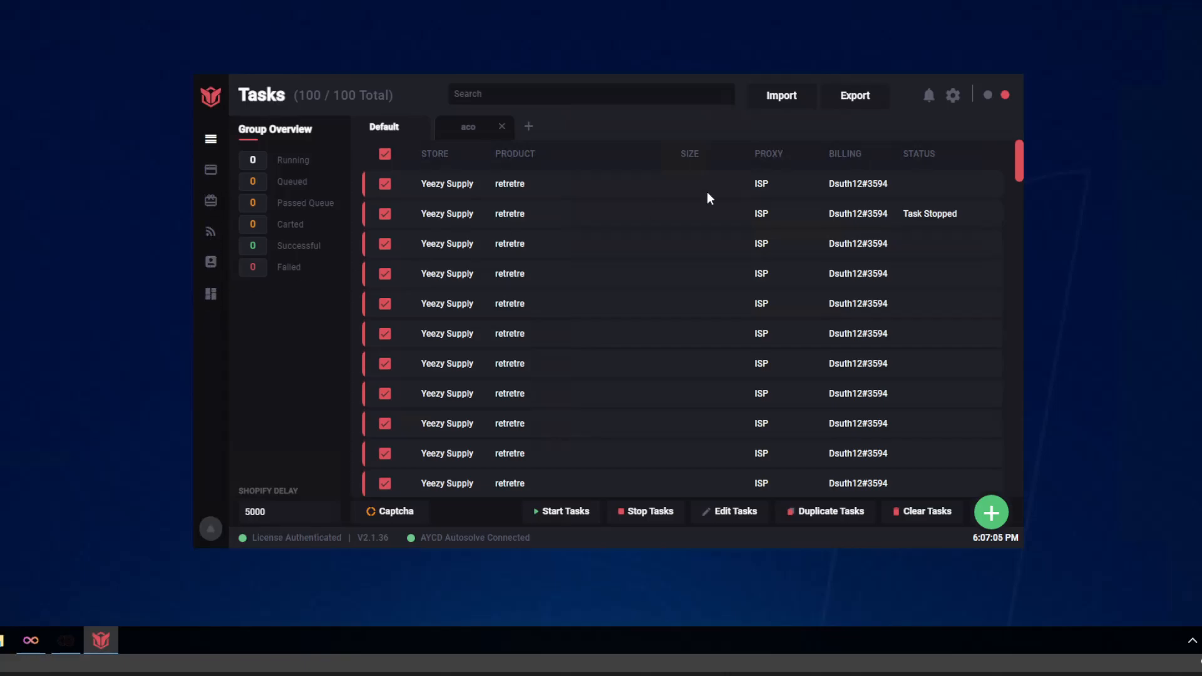
Review the Finishline, Footsites, Shopify, Supreme and General settings, and view the account menu's options
{"action": "left_click", "coordinate": [953, 99]}
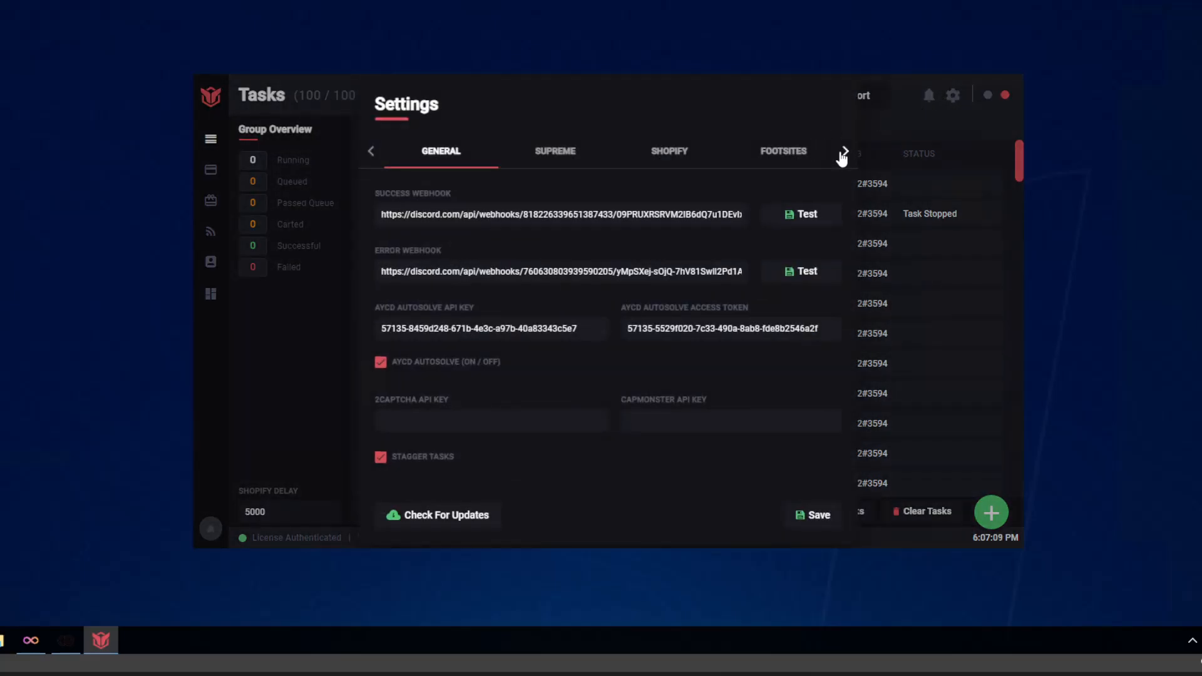
{"action": "left_click", "coordinate": [845, 151]}
{"action": "left_click", "coordinate": [760, 151]}
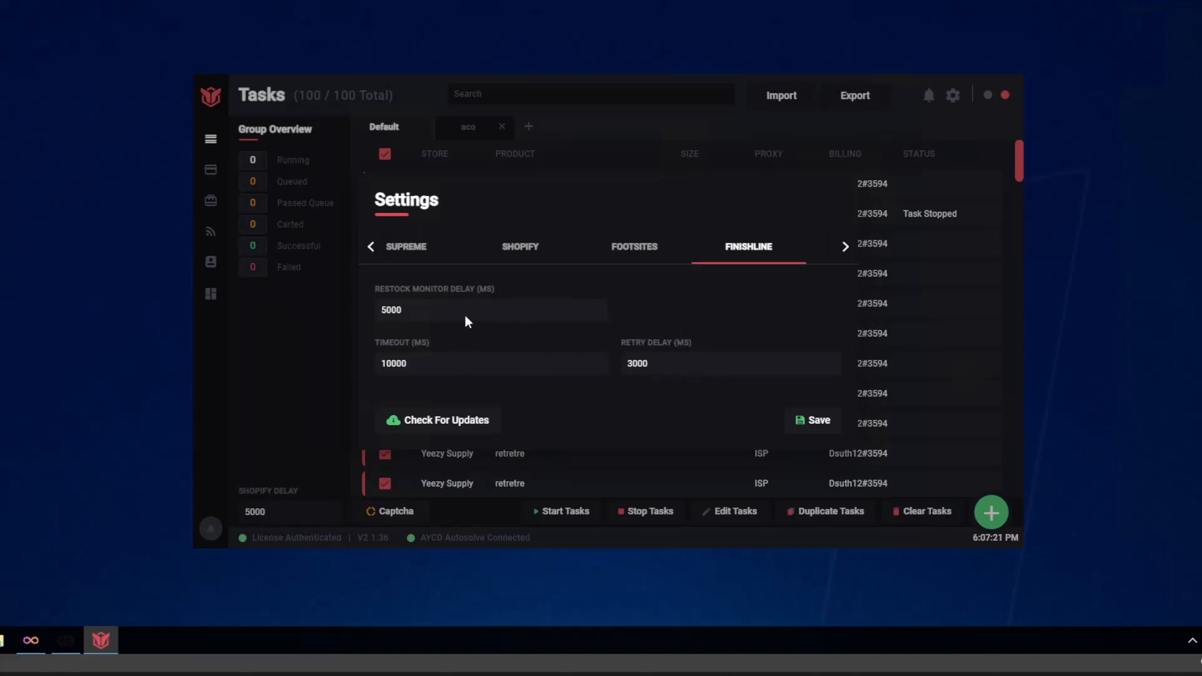
{"action": "left_click", "coordinate": [628, 255]}
{"action": "left_click", "coordinate": [524, 253]}
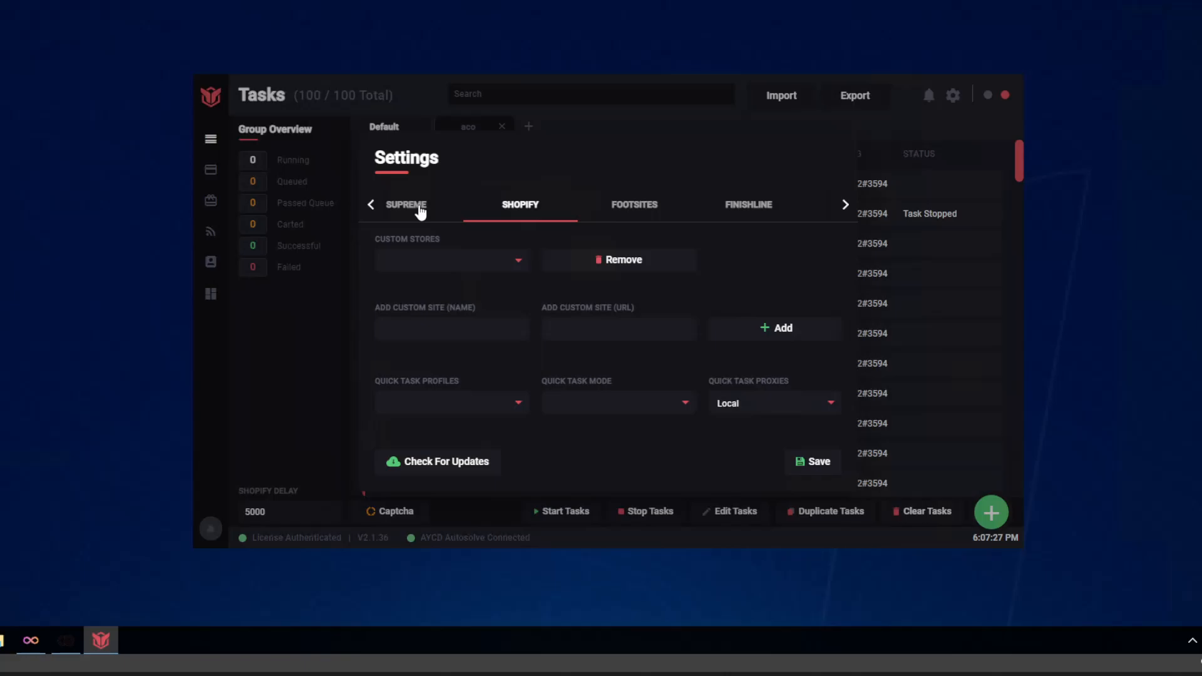
{"action": "left_click", "coordinate": [420, 213]}
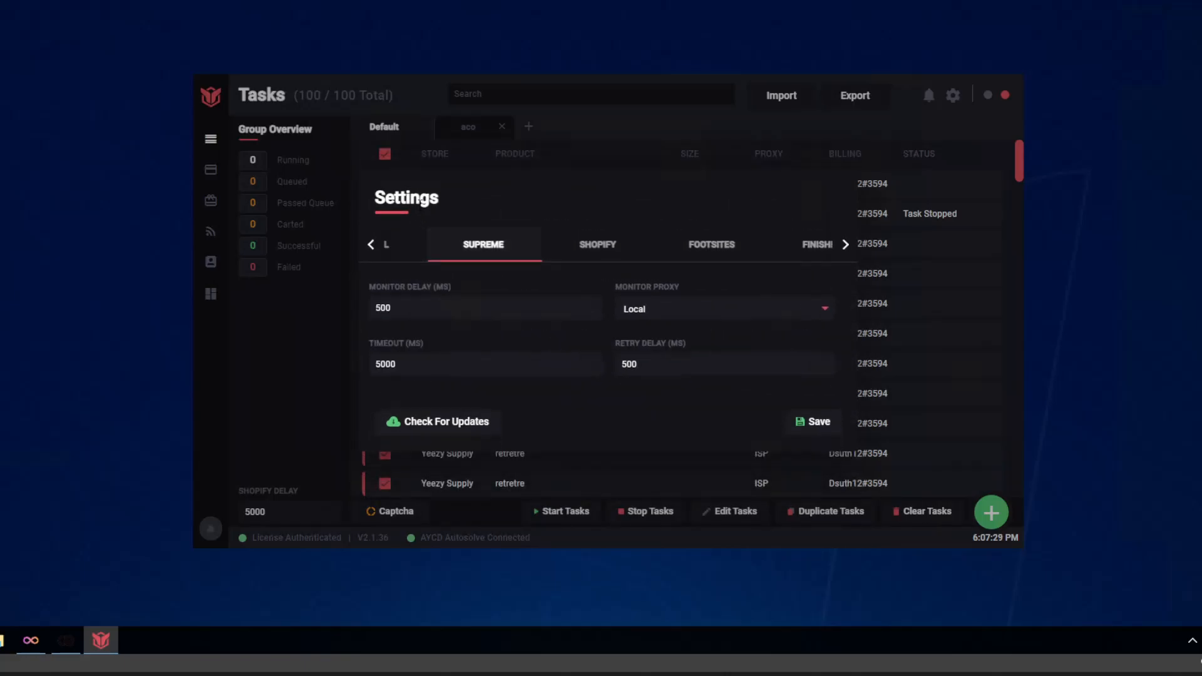
{"action": "left_click", "coordinate": [402, 254]}
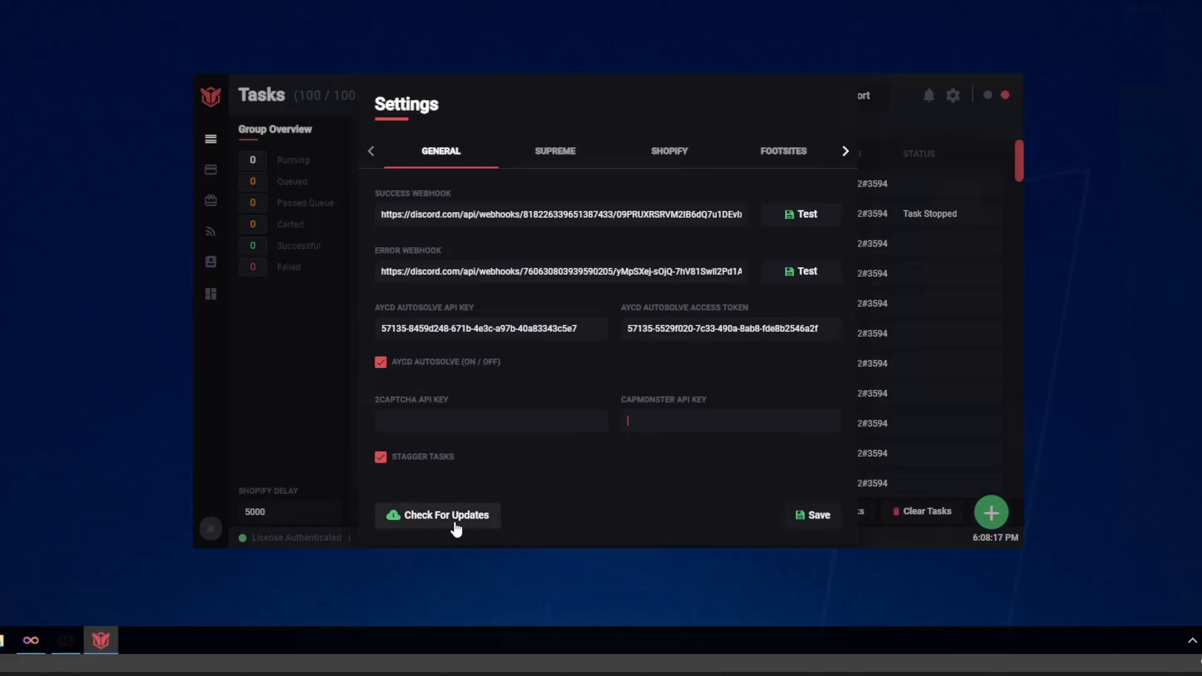
{"action": "left_click", "coordinate": [296, 368]}
{"action": "left_click", "coordinate": [212, 529]}
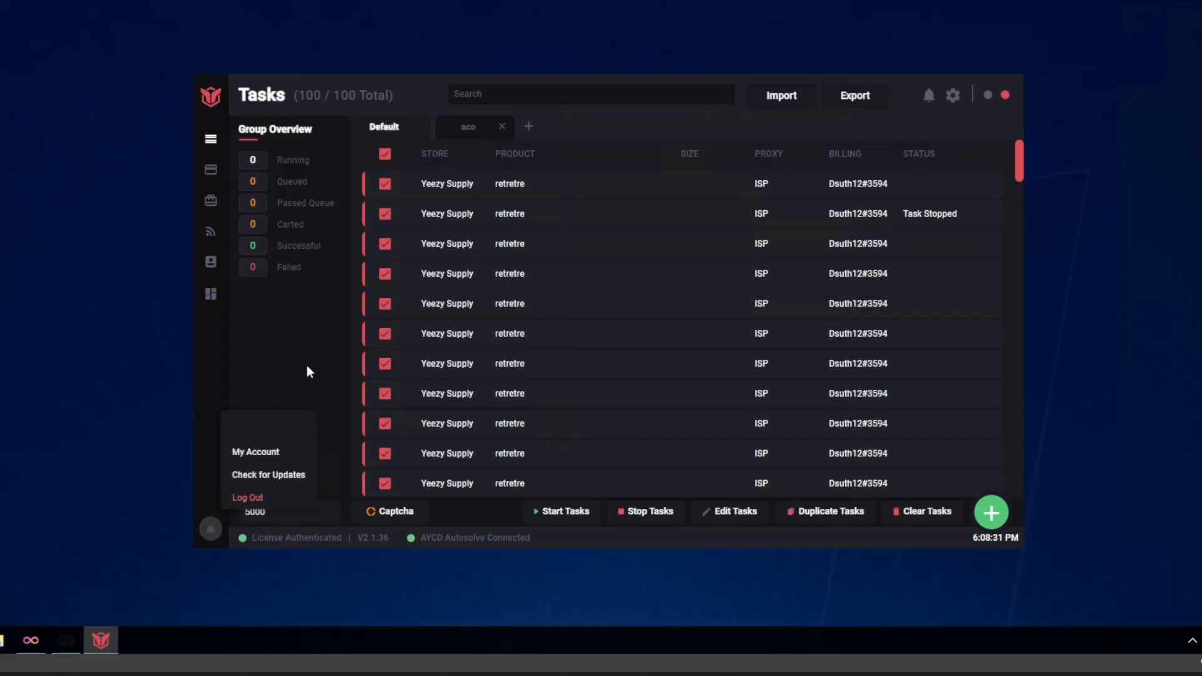
{"action": "left_click", "coordinate": [324, 273]}
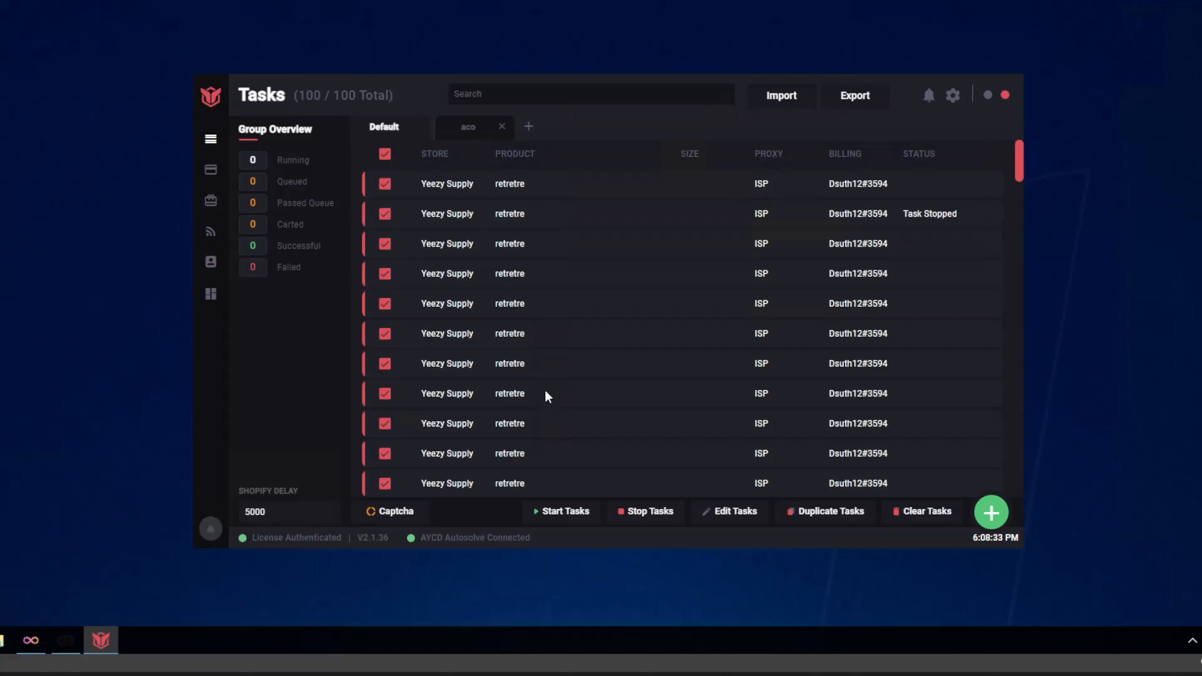